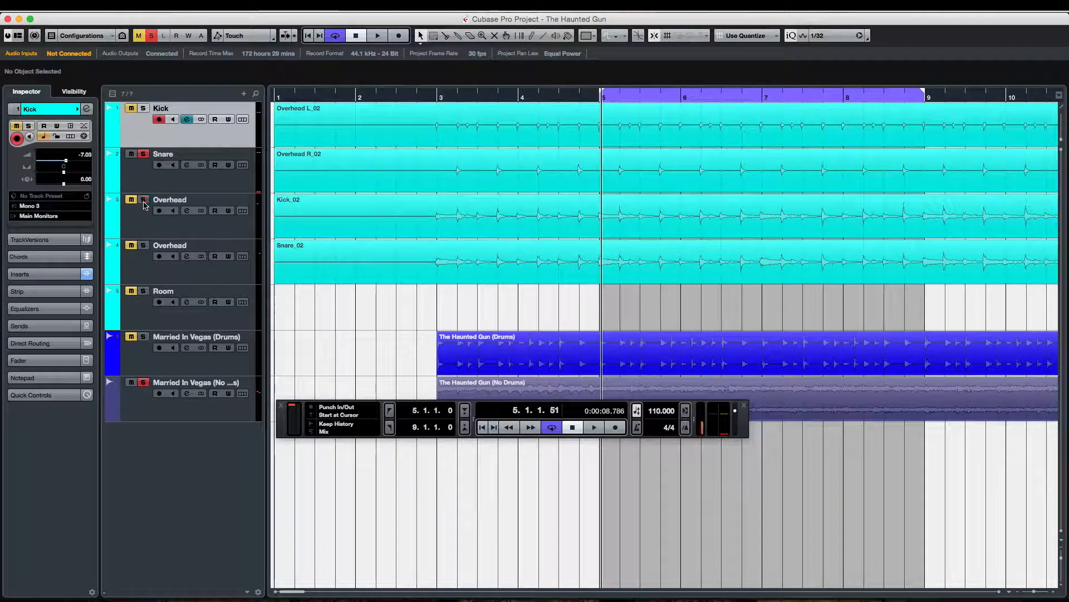
# Step: Solo the kick and both overhead tracks together with the snare and play the looped section to hear the blend
pyautogui.click(178, 160)
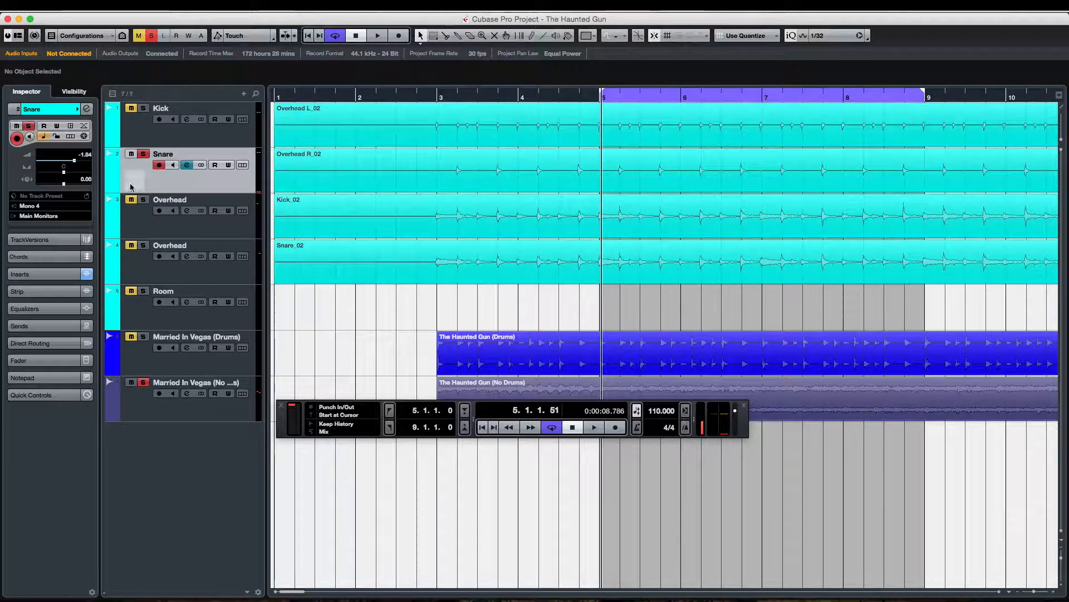
pyautogui.click(143, 200)
pyautogui.click(144, 245)
pyautogui.click(147, 108)
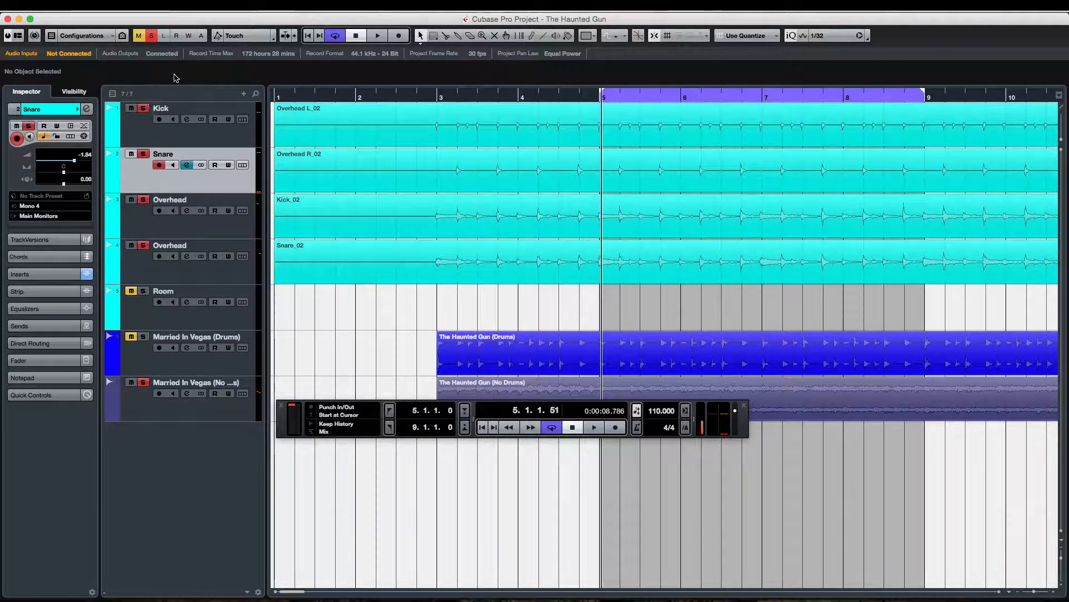
pyautogui.press('space')
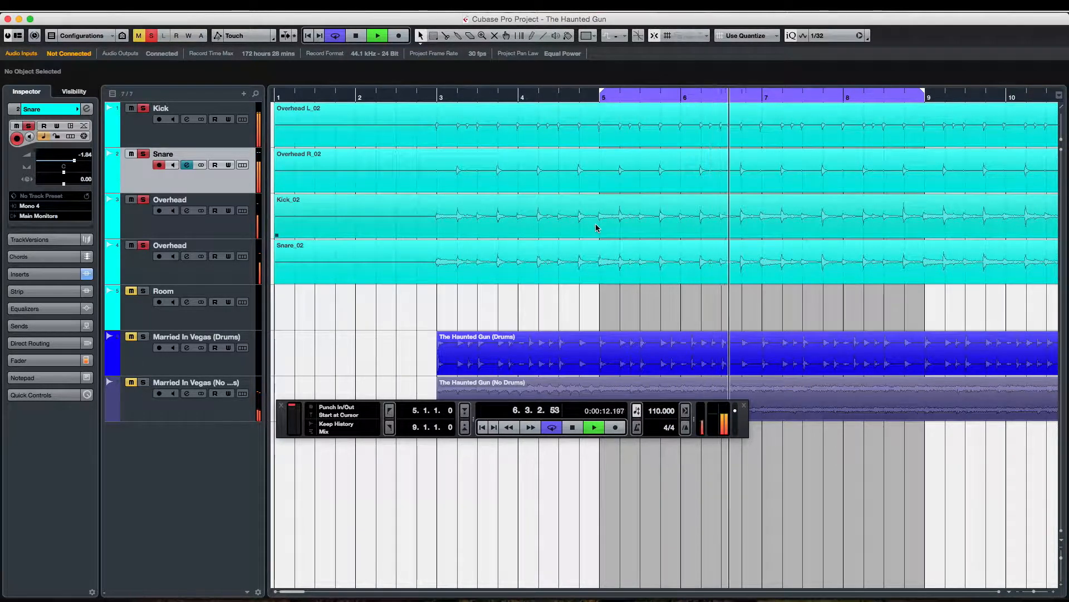
pyautogui.press('space')
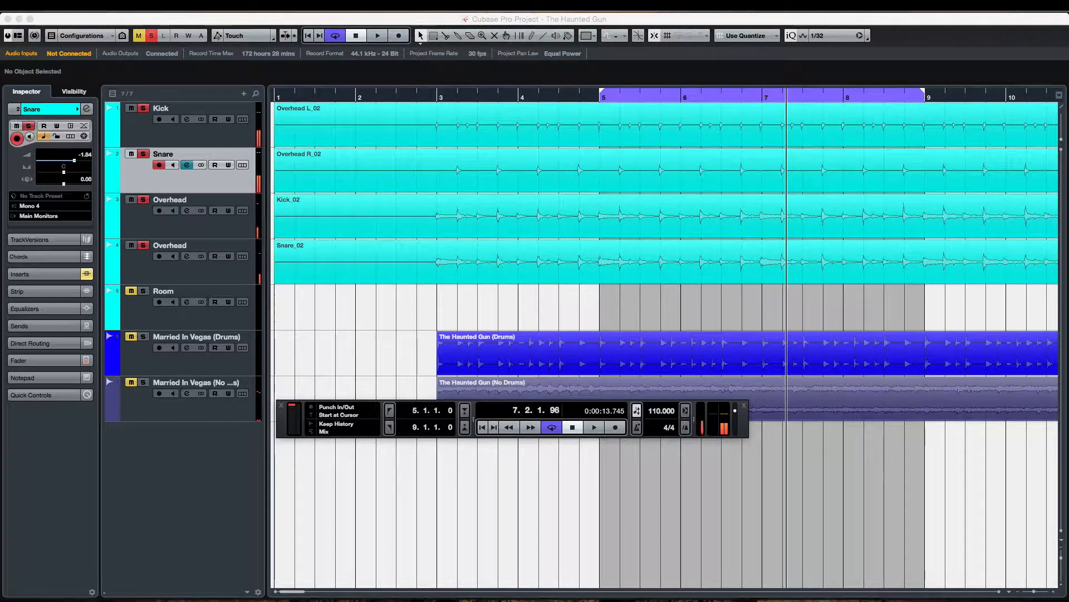
# Step: Unsolo the kick and both overheads, select the snare track, and return the playback position to just before bar 5
pyautogui.click(143, 107)
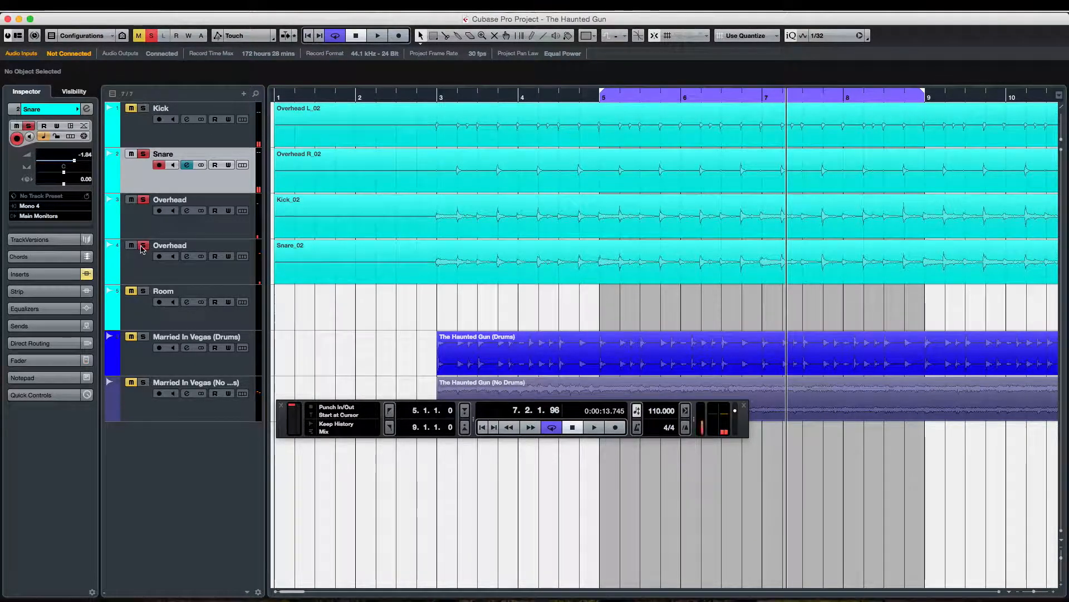
pyautogui.click(145, 210)
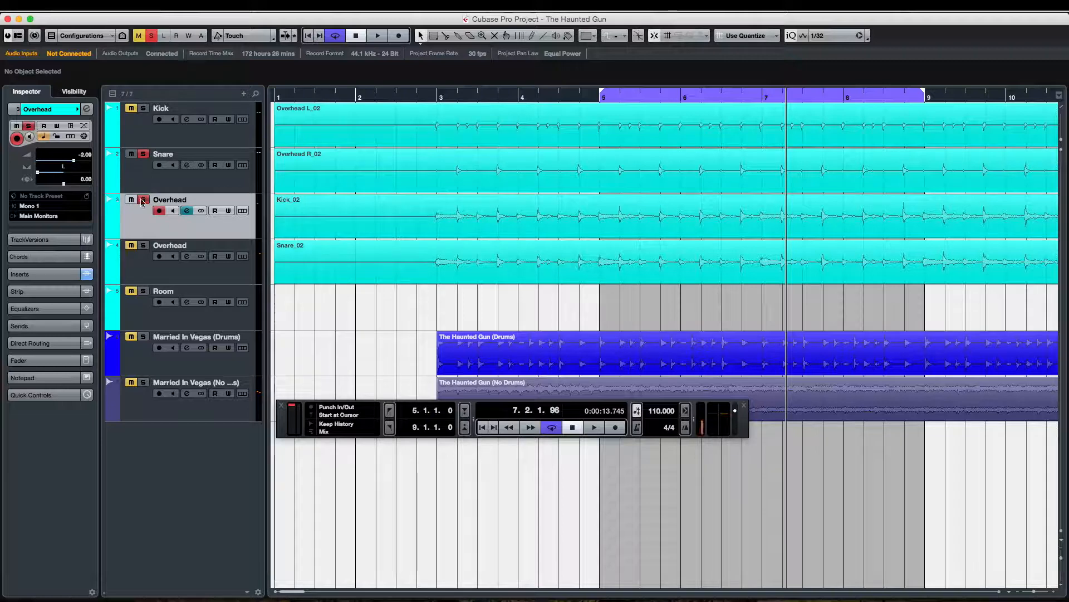
pyautogui.click(171, 163)
pyautogui.click(598, 99)
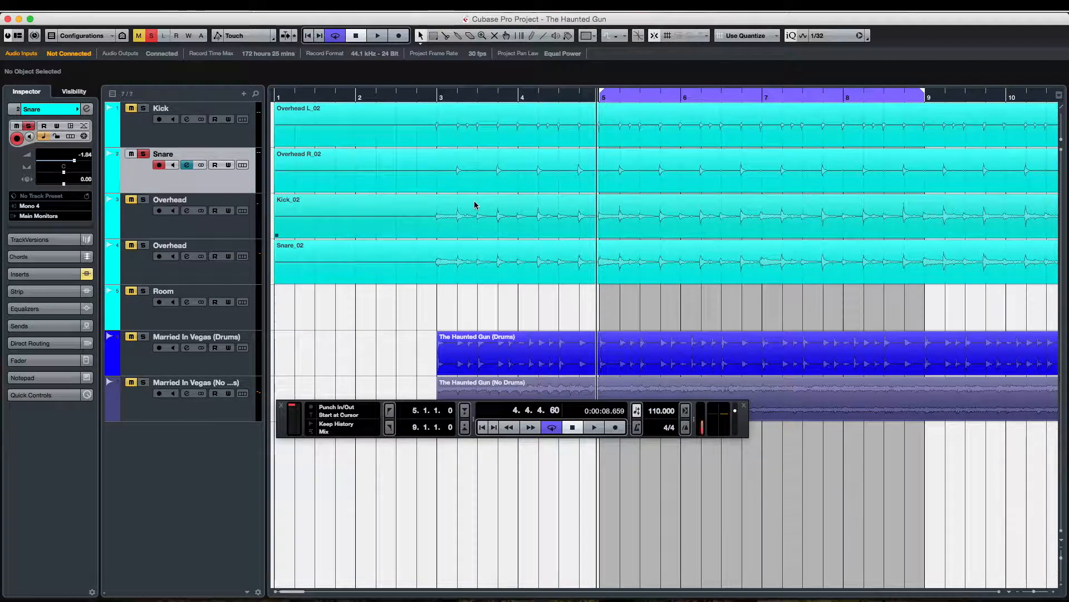
# Step: Raise the snare track's volume to 6.02 and play the soloed snare from the start of the loop
pyautogui.press('F3')
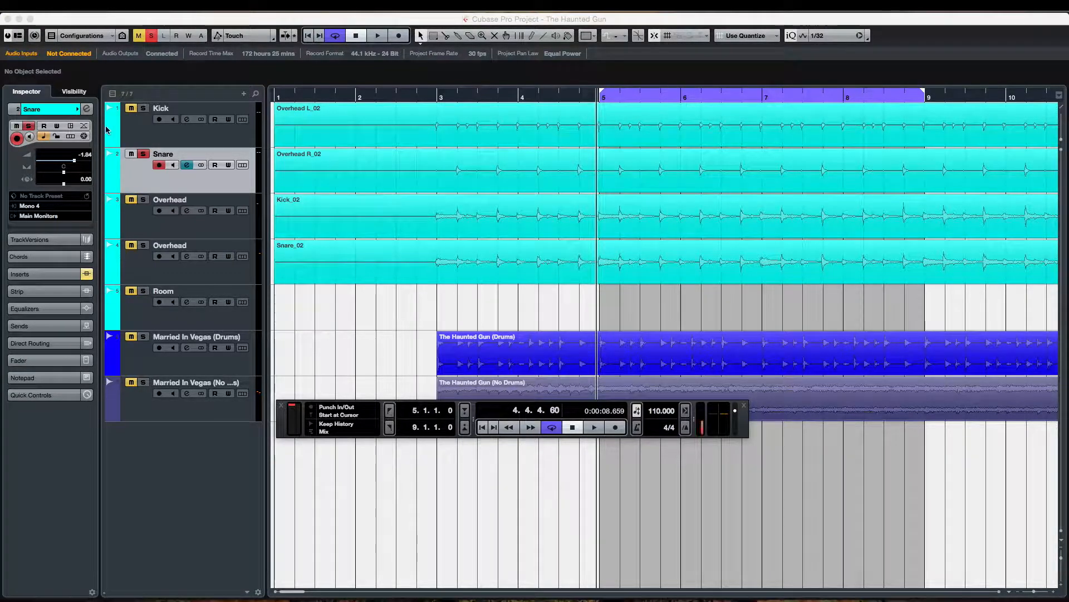
pyautogui.click(87, 110)
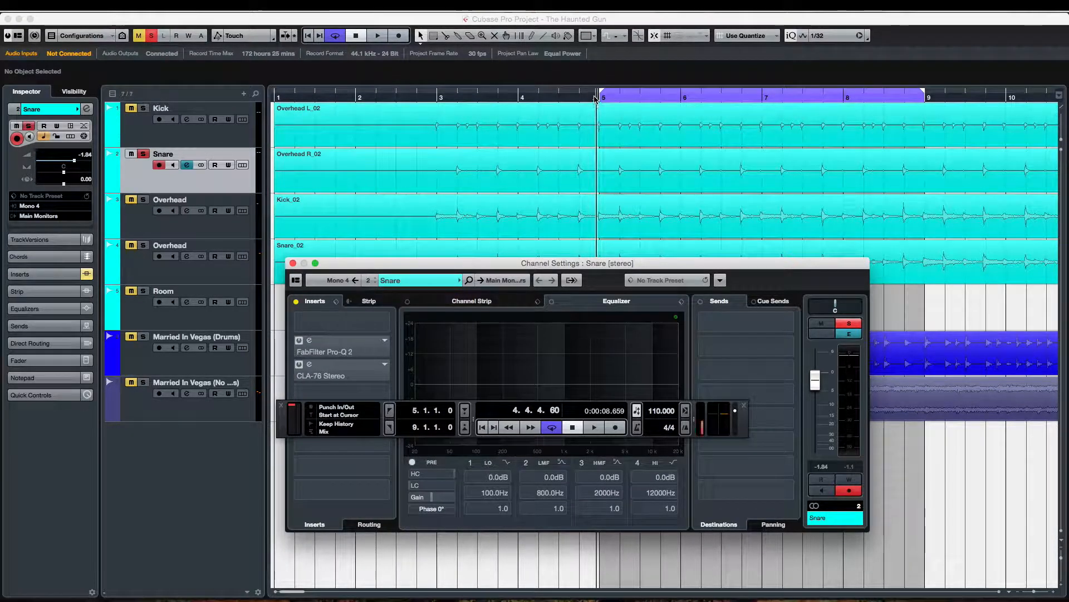
pyautogui.press('e')
pyautogui.press('space')
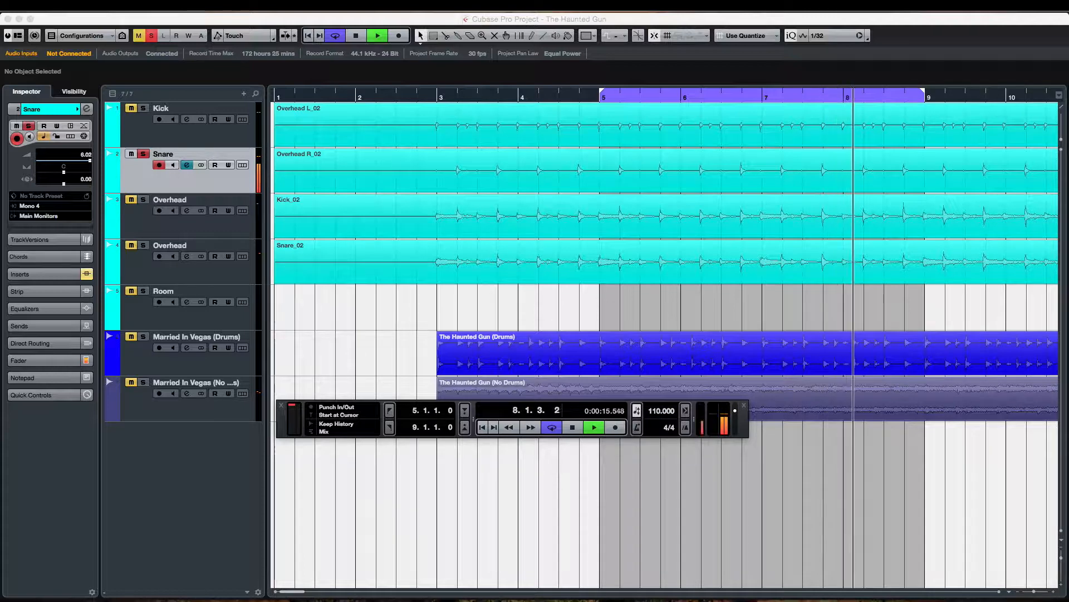
pyautogui.press('space')
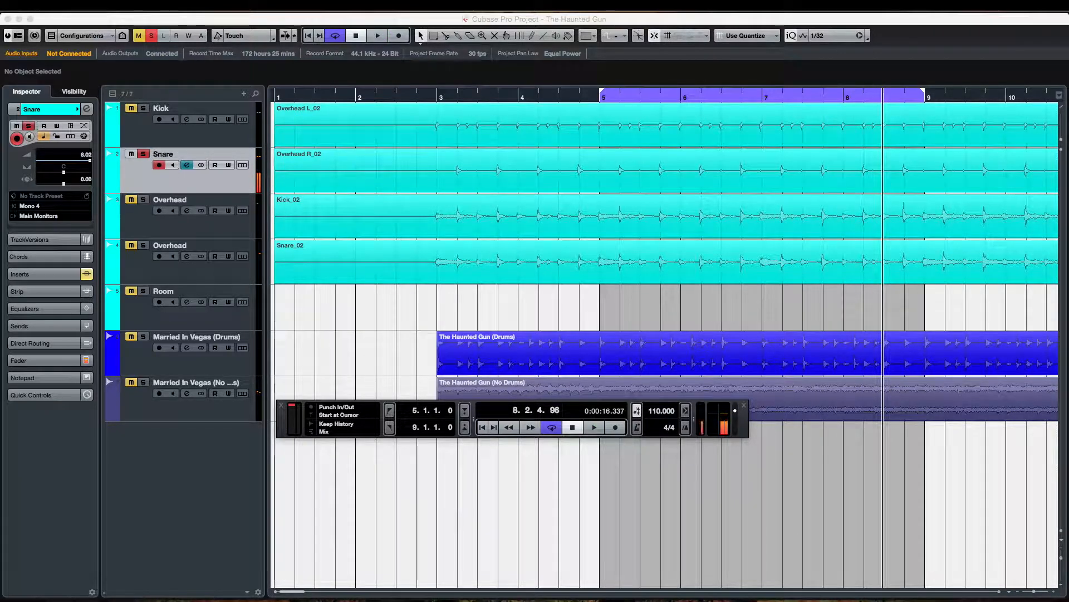
# Step: Reactivate the snare's inserts and audition a broad bell boost of about 8 dB near 2.6 kHz in its Pro-Q 2
pyautogui.click(86, 273)
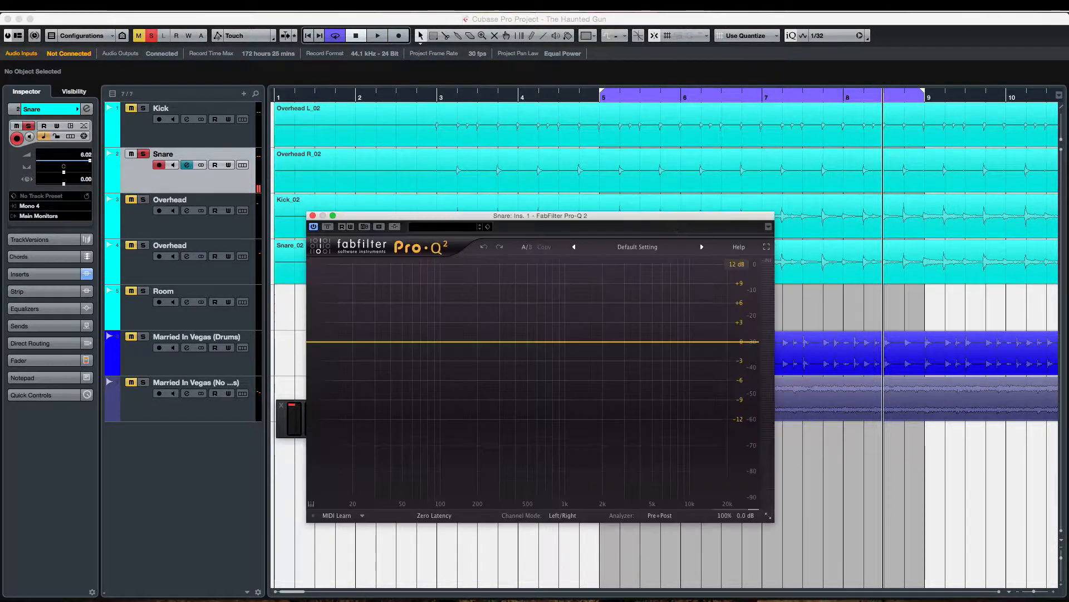
pyautogui.press('space')
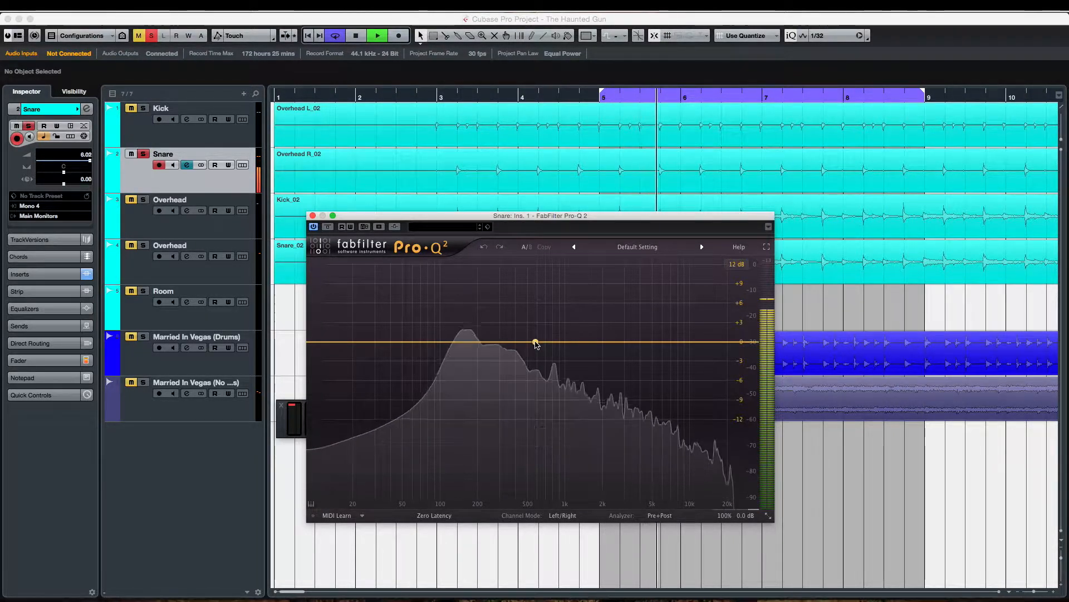
pyautogui.press('space')
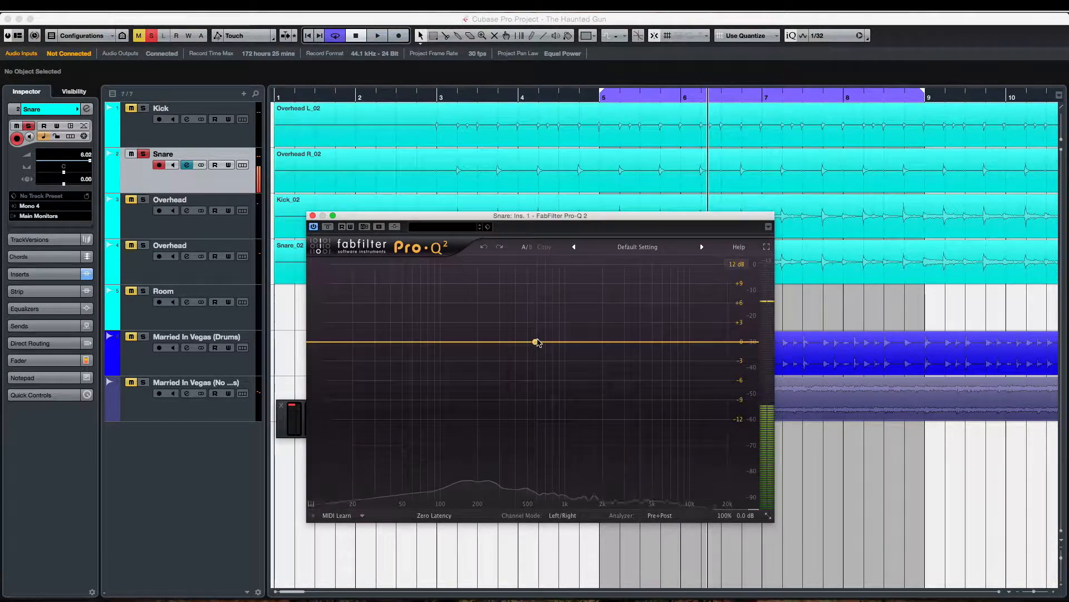
pyautogui.moveTo(537, 342); pyautogui.dragTo(617, 292)
pyautogui.press('space')
pyautogui.press('space')
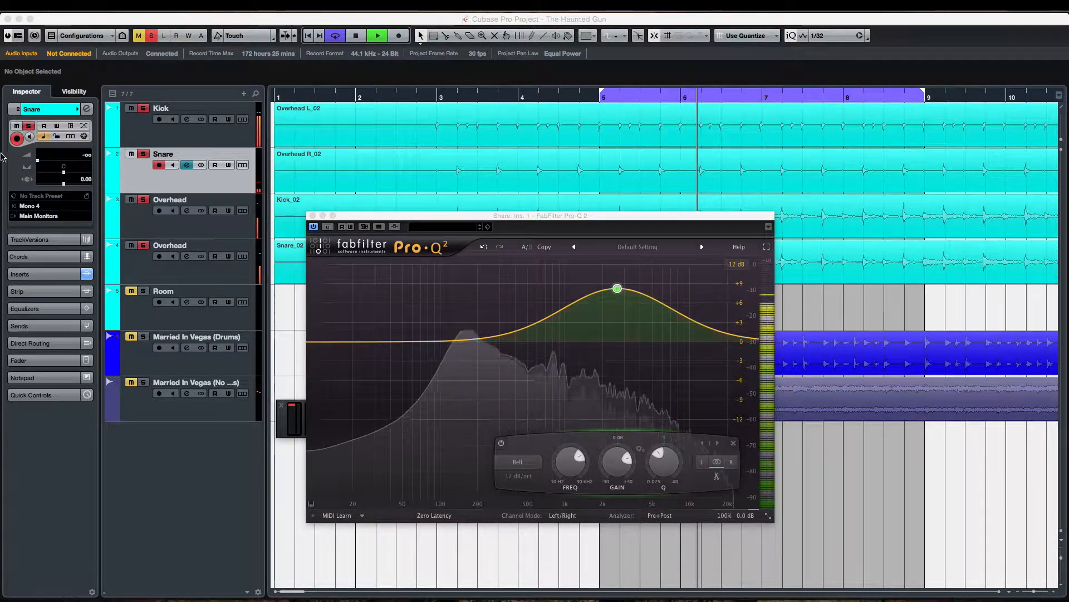
# Step: Set the snare's volume to 4.85 and move its bell boost to about 5133 Hz at +6.99 dB
pyautogui.moveTo(38, 161); pyautogui.dragTo(86, 161)
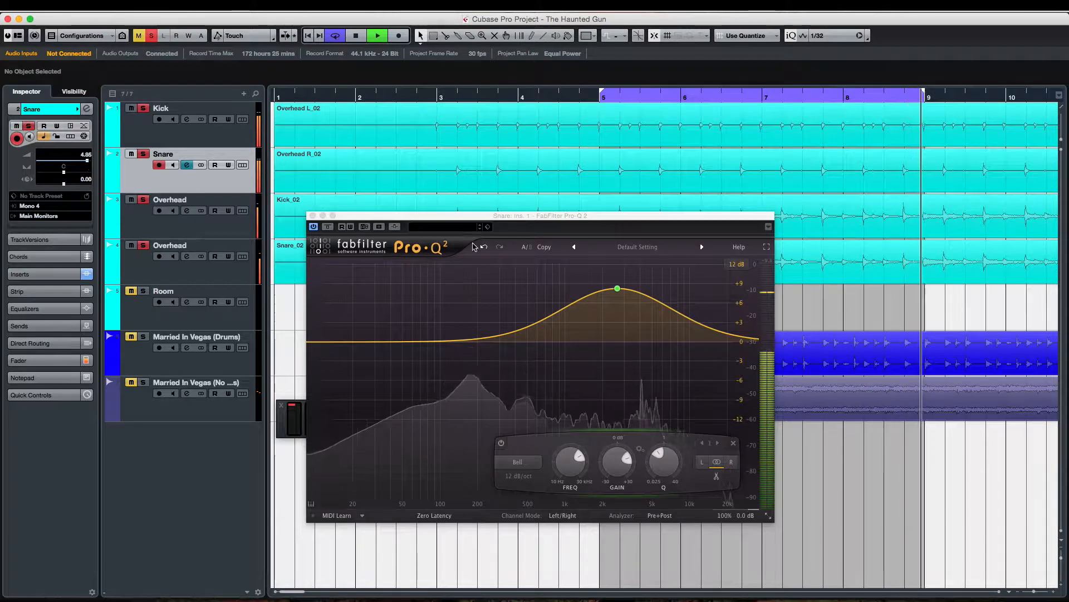
pyautogui.click(618, 289)
pyautogui.moveTo(620, 291); pyautogui.dragTo(654, 297)
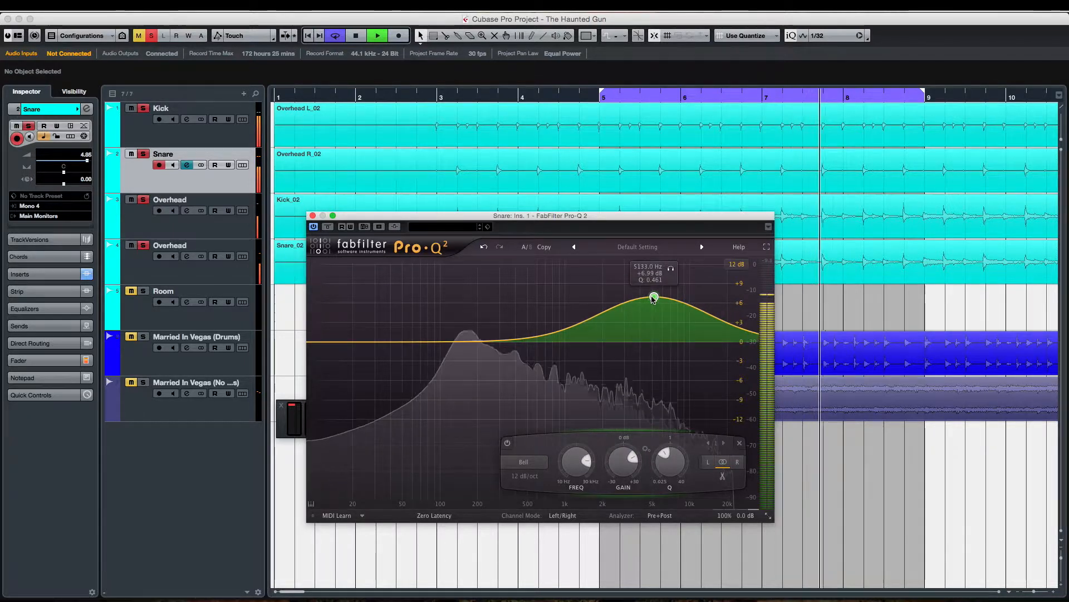
# Step: Unsolo both overheads and the kick to hear the equalized snare without the other drum mics, and stop playback
pyautogui.click(144, 245)
pyautogui.click(143, 199)
pyautogui.click(144, 109)
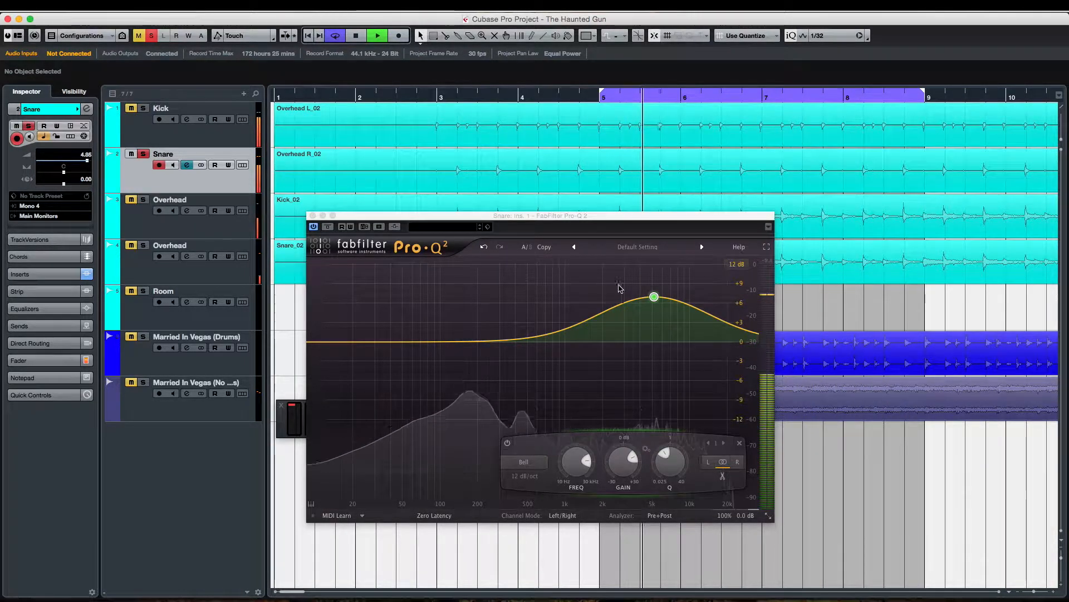
pyautogui.press('space')
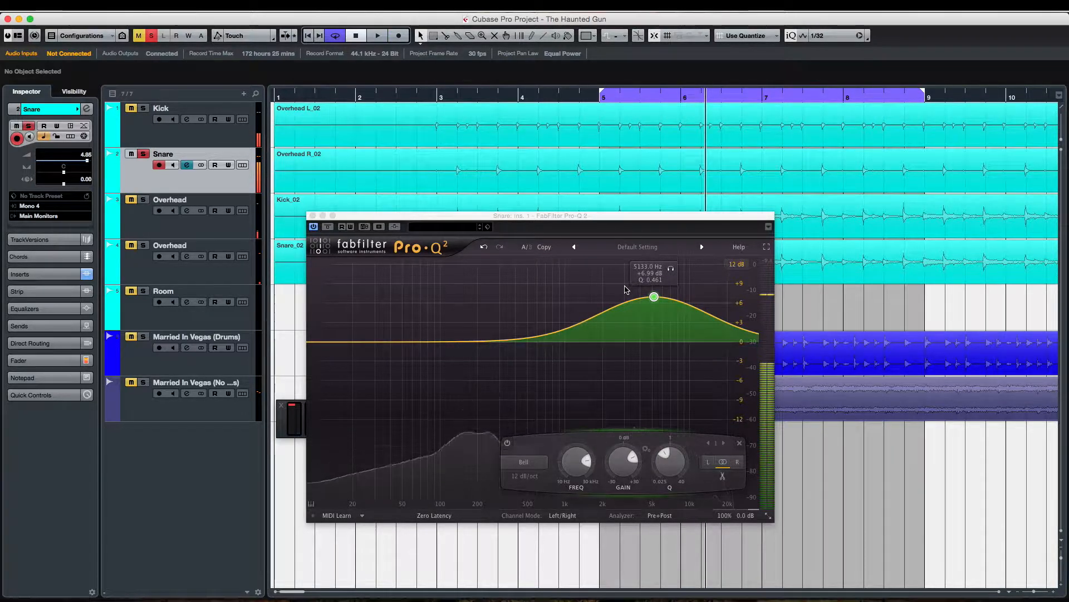
# Step: Shift the snare's high bell boost to about 7056 Hz and raise it to +9.24 dB during playback
pyautogui.moveTo(654, 297); pyautogui.dragTo(643, 295)
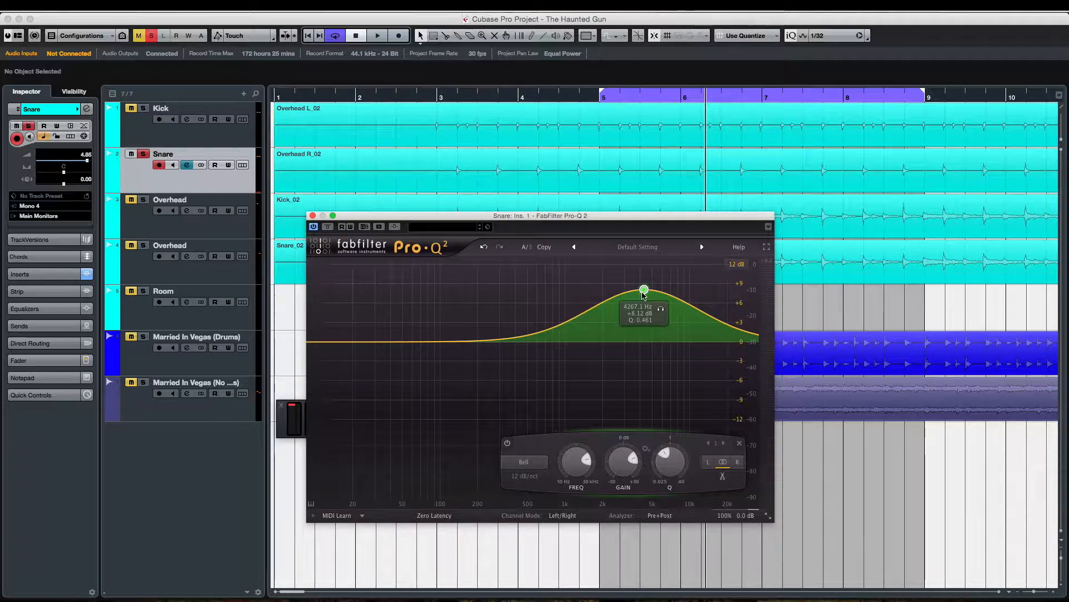
pyautogui.press('space')
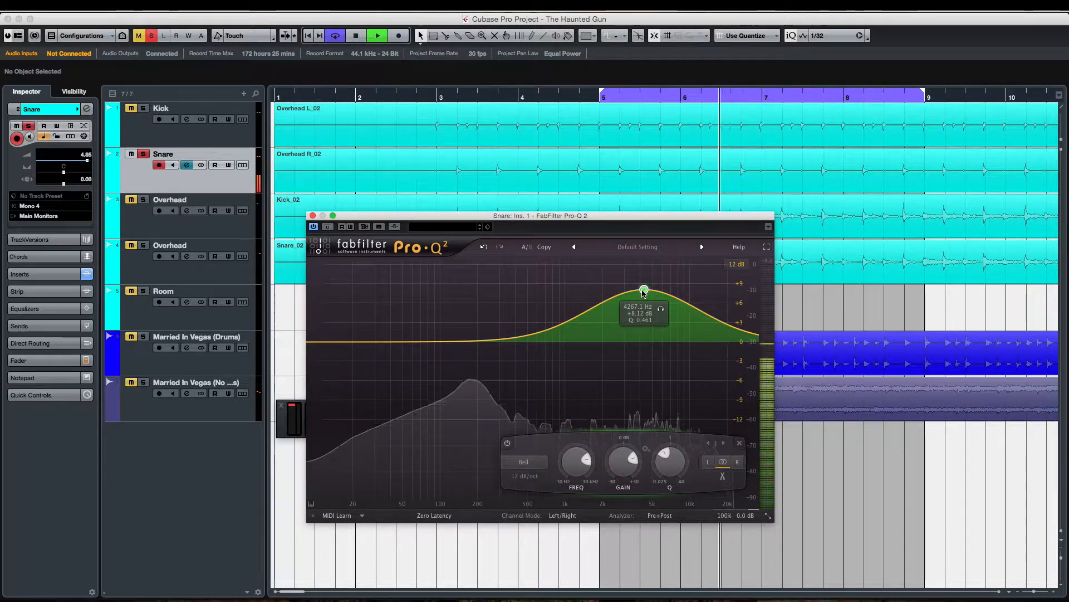
pyautogui.moveTo(643, 293); pyautogui.dragTo(671, 285)
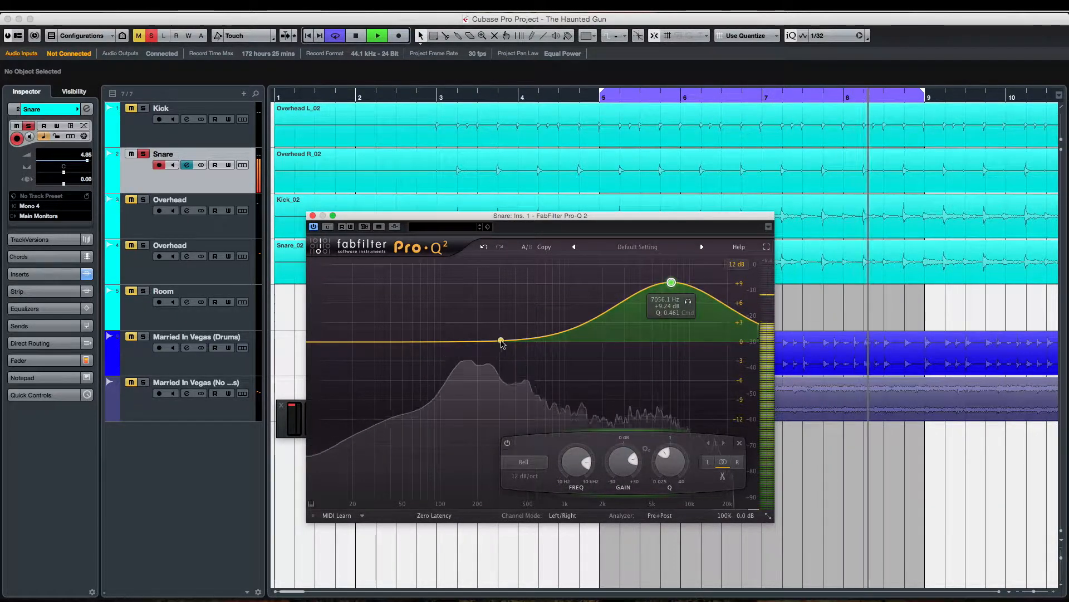
# Step: Add a narrow low bell band to the snare EQ at about 160 Hz, +6.13 dB, with a Q of about 4.7
pyautogui.moveTo(482, 342); pyautogui.dragTo(469, 303)
pyautogui.scroll(5, 472, 314)
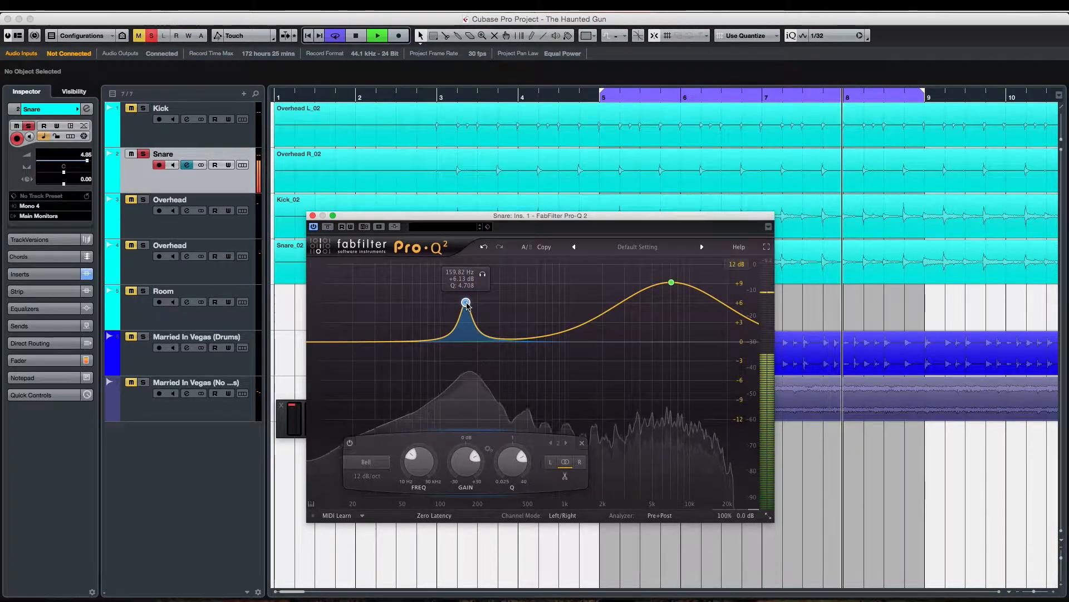
pyautogui.press('space')
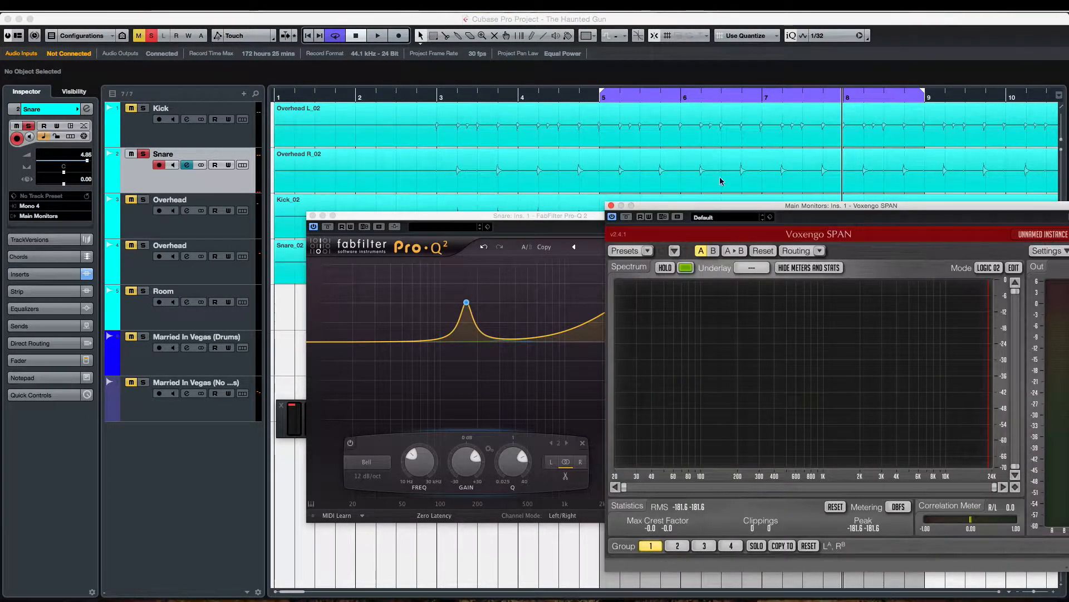
# Step: Play the loop from its start and examine the snare's frequency spectrum in Voxengo SPAN on the main monitors
pyautogui.click(598, 99)
pyautogui.press('space')
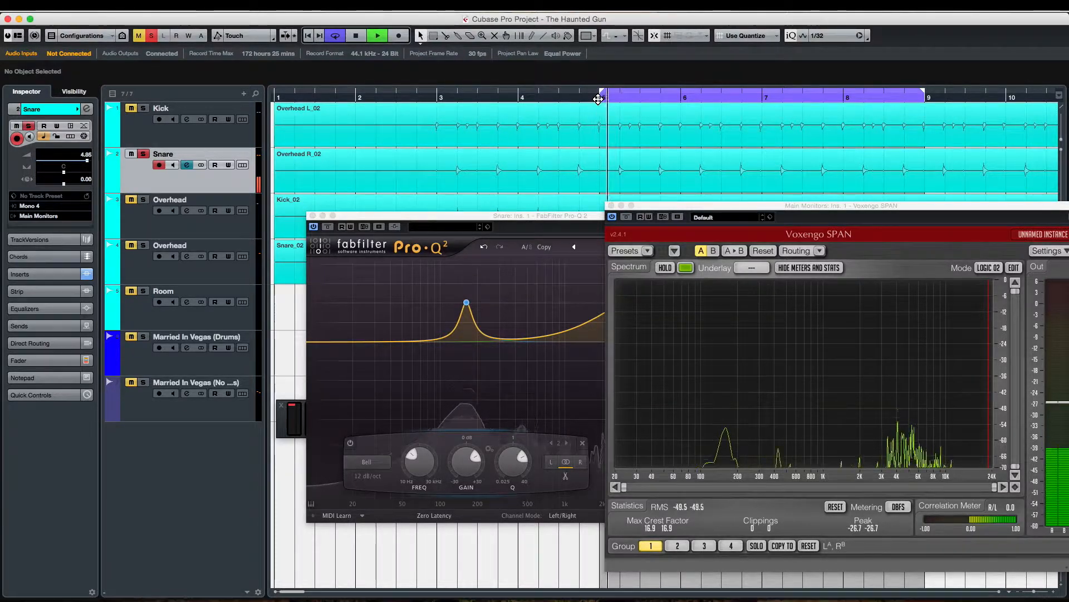
pyautogui.press('space')
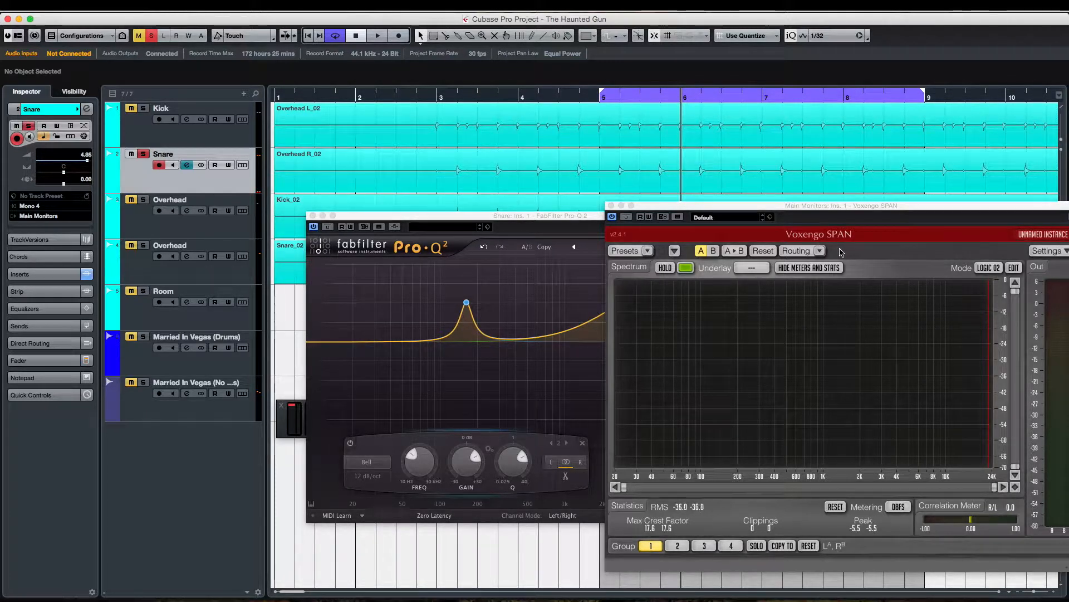
pyautogui.press('space')
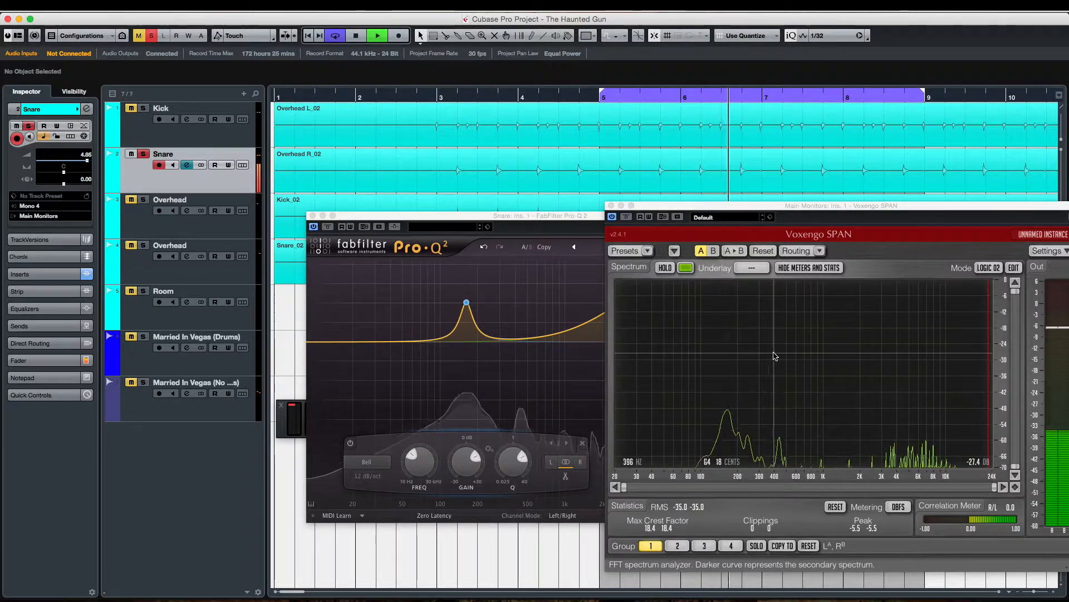
# Step: Move the Pro-Q 2 window clear of SPAN and exaggerate the low band to +30 dB at about 168 Hz, Q about 4.5
pyautogui.moveTo(476, 307)
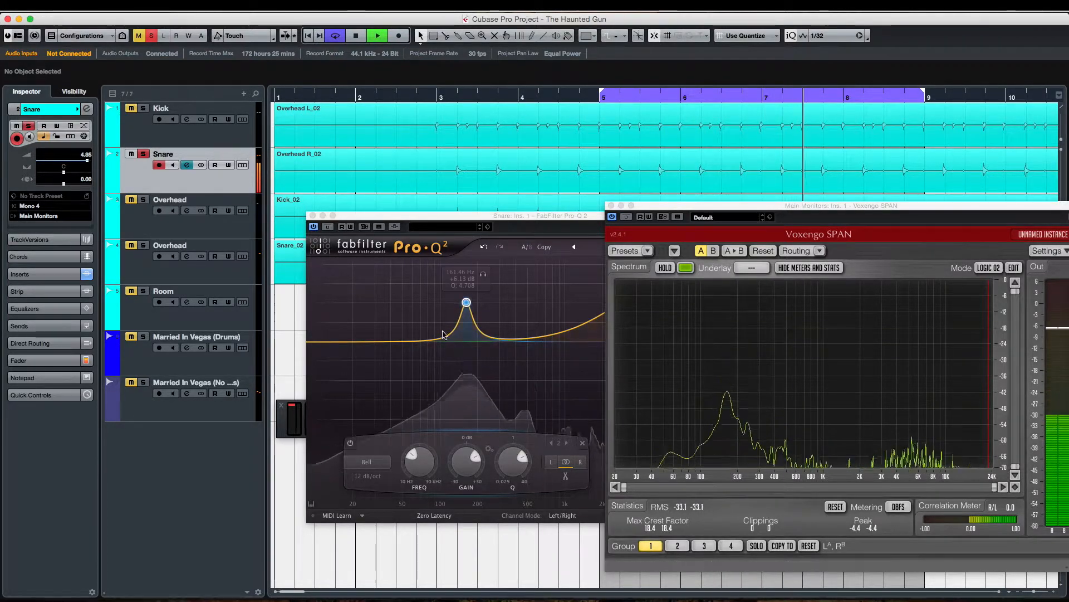
pyautogui.doubleClick(586, 218)
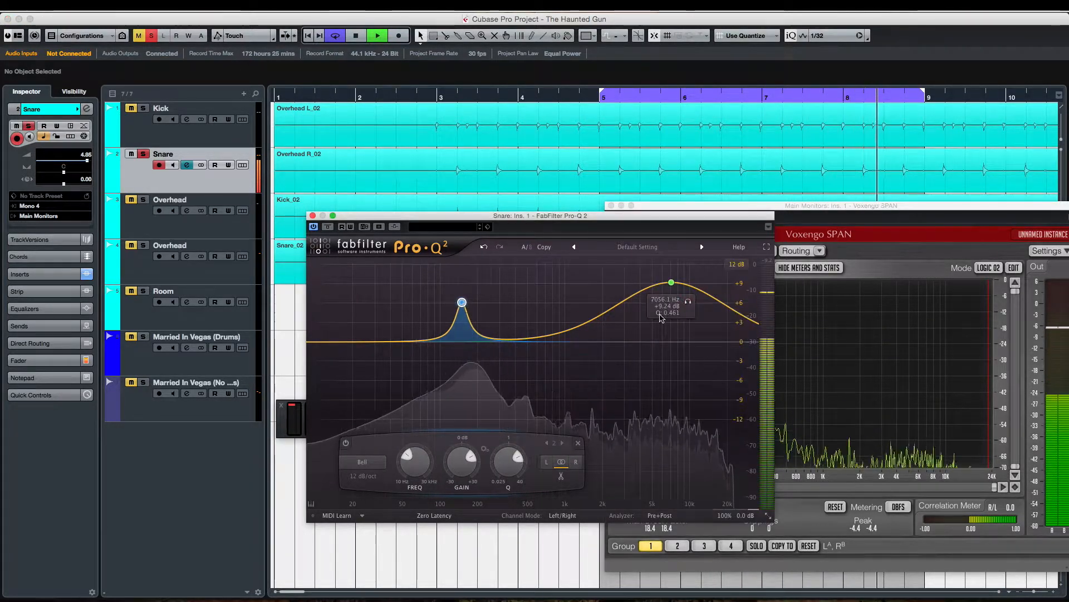
pyautogui.moveTo(586, 219); pyautogui.dragTo(454, 216)
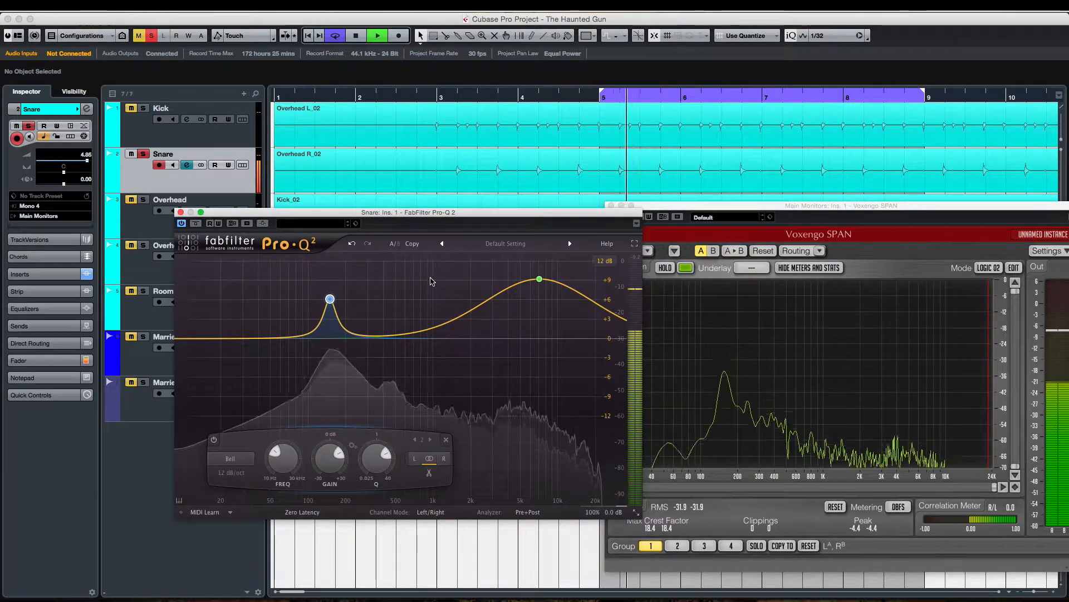
pyautogui.moveTo(330, 299); pyautogui.dragTo(334, 272)
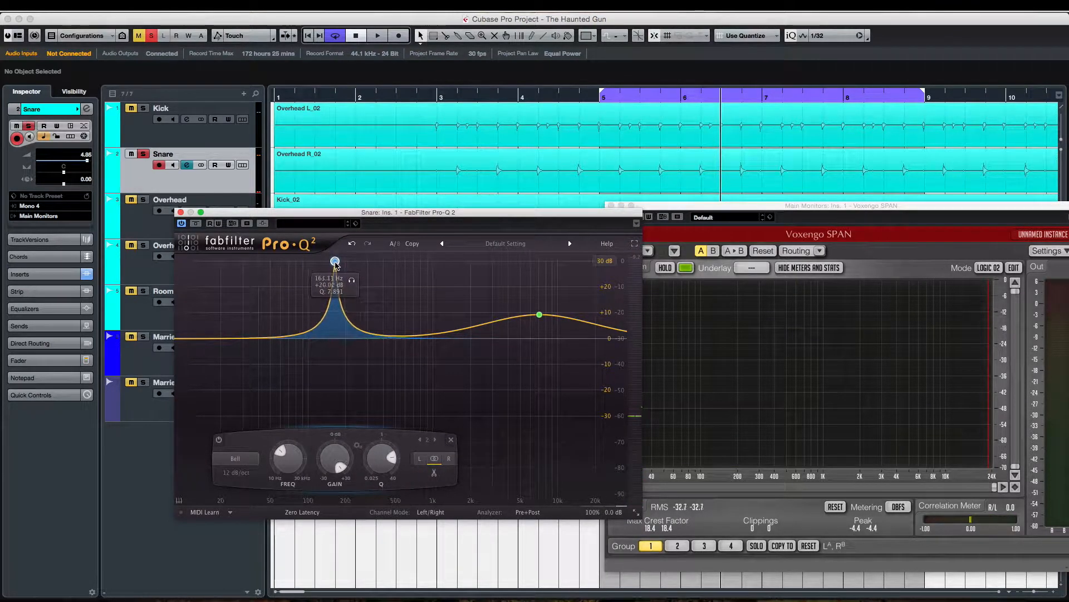
pyautogui.moveTo(334, 262); pyautogui.dragTo(337, 260)
pyautogui.scroll(-3, 339, 257)
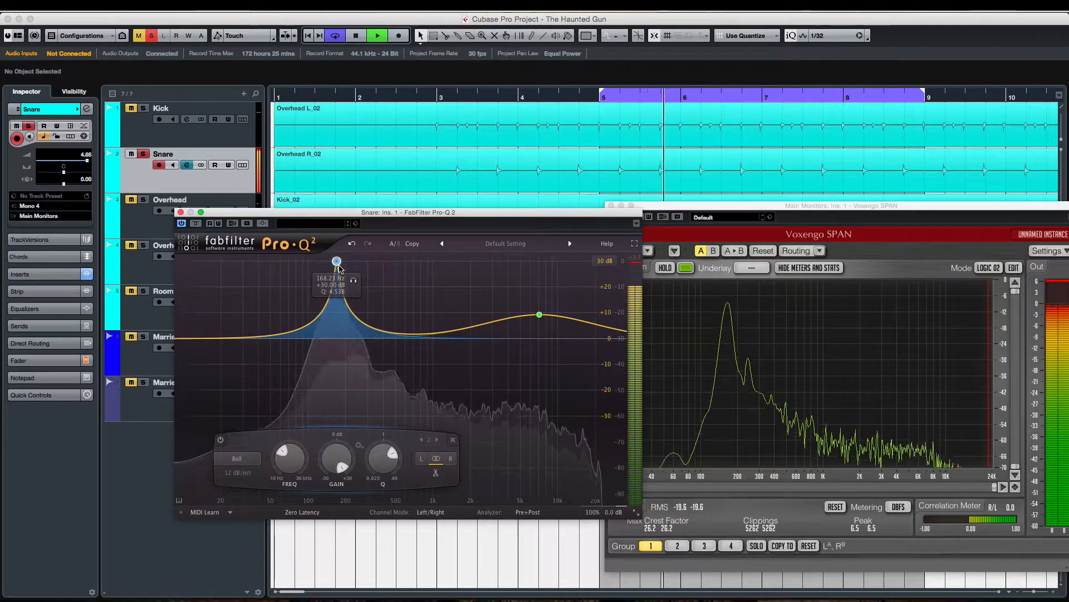
# Step: Bring the snare's low bell band down to +9.28 dB at about 158 Hz and resume playback
pyautogui.press('space')
pyautogui.moveTo(338, 265); pyautogui.dragTo(334, 316)
pyautogui.press('space')
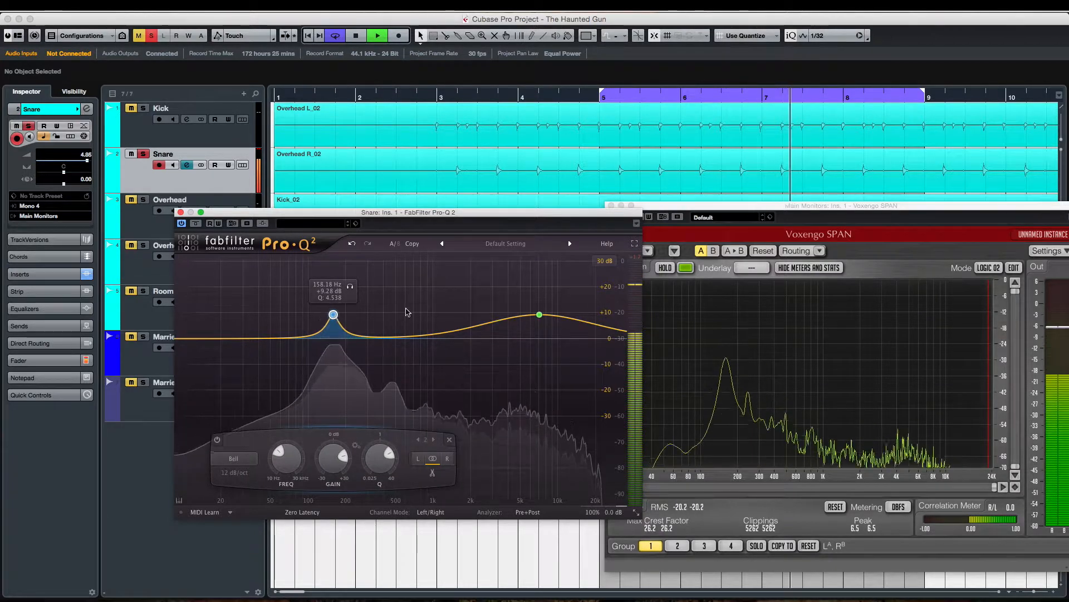
# Step: Set the high bell to about 5688 Hz at +12.04 dB and add a midrange bell boost near 1437 Hz at about +5.6 dB
pyautogui.moveTo(538, 316); pyautogui.dragTo(528, 307)
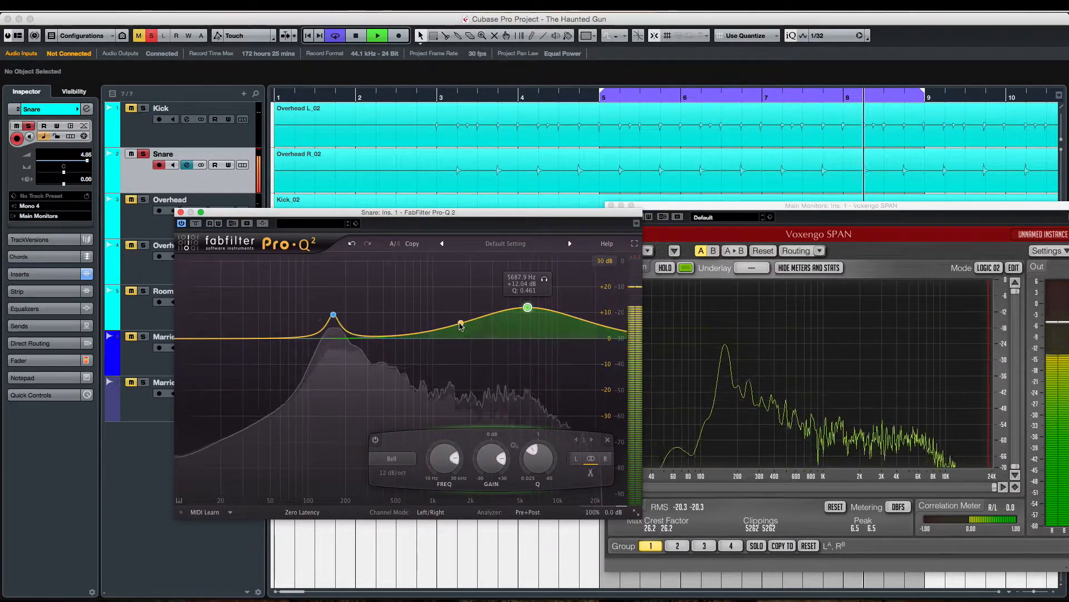
pyautogui.moveTo(450, 329)
pyautogui.mouseDown()
pyautogui.moveTo(477, 300)
pyautogui.moveTo(456, 322)
pyautogui.moveTo(450, 316)
pyautogui.mouseUp()
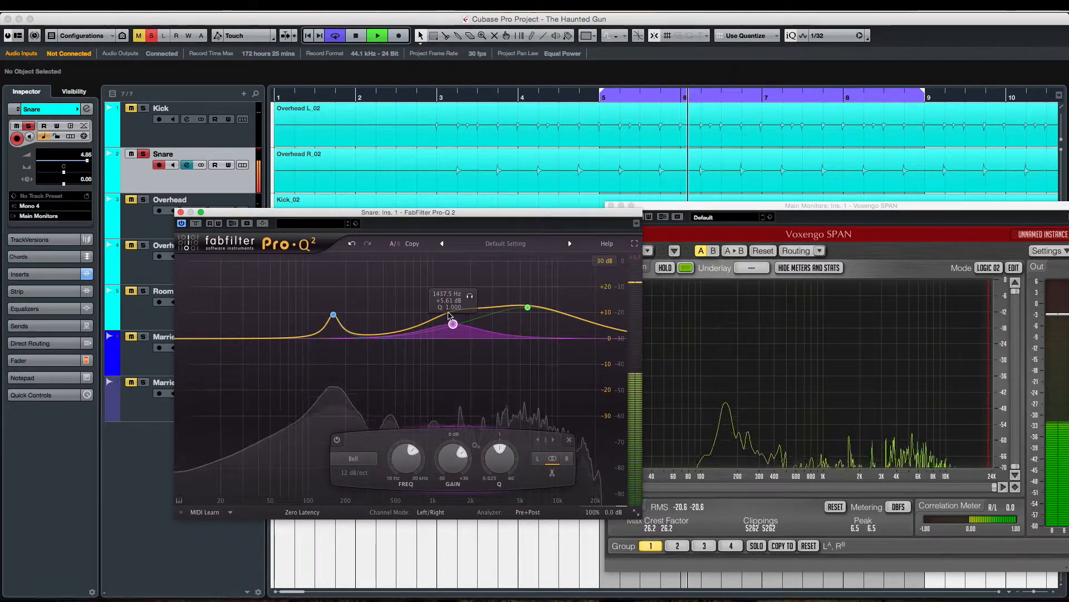
# Step: Add a low-mid bell cut of about -8.20 dB at 419 Hz, Q about 1.8, to the snare while checking playback
pyautogui.press('space')
pyautogui.moveTo(392, 337); pyautogui.dragTo(392, 347)
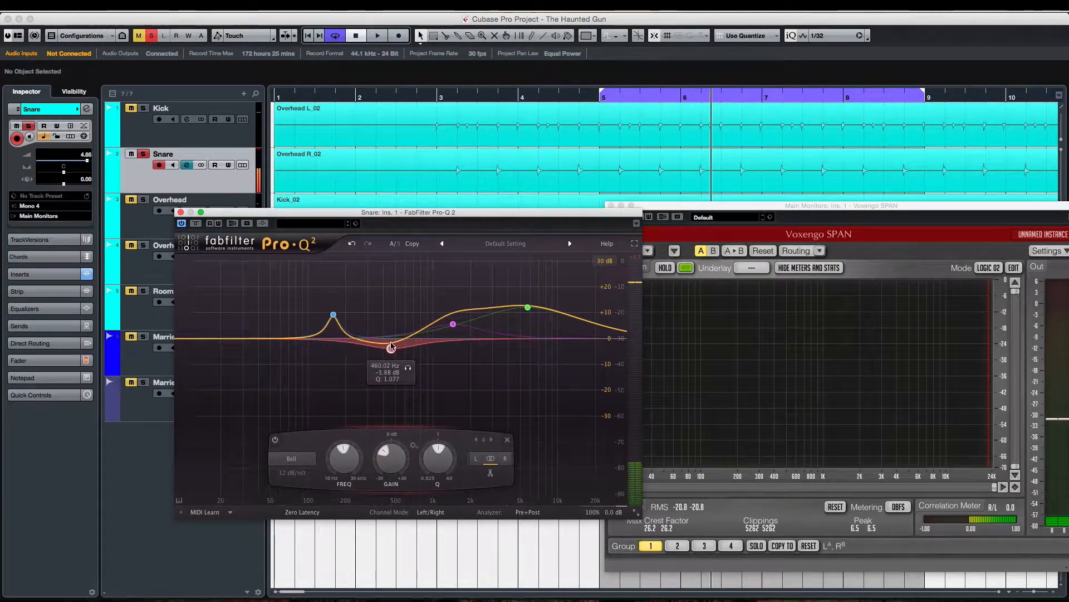
pyautogui.press('space')
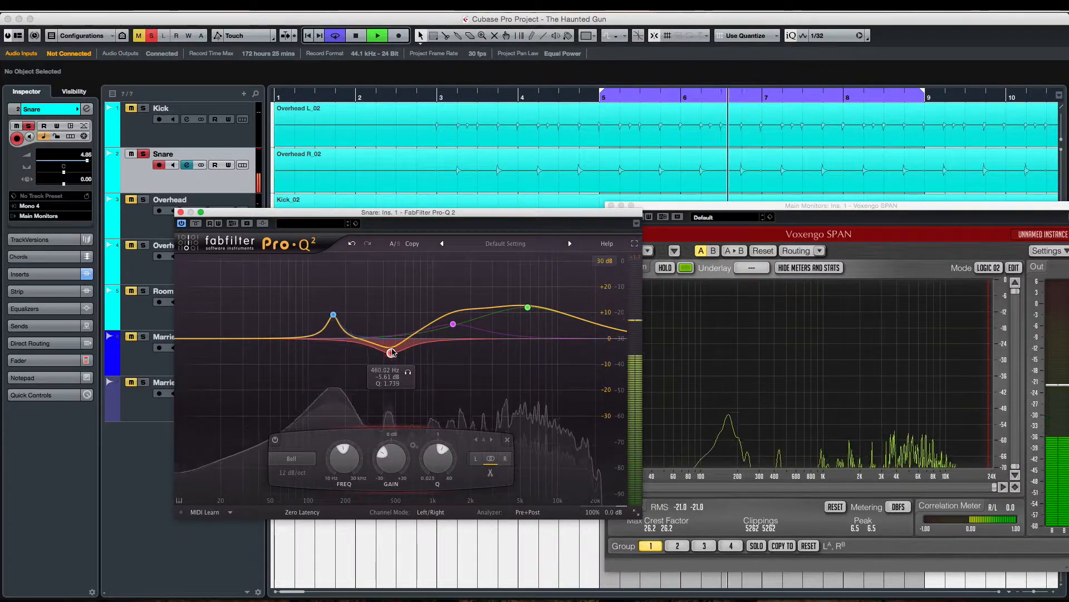
pyautogui.moveTo(392, 354); pyautogui.dragTo(389, 377)
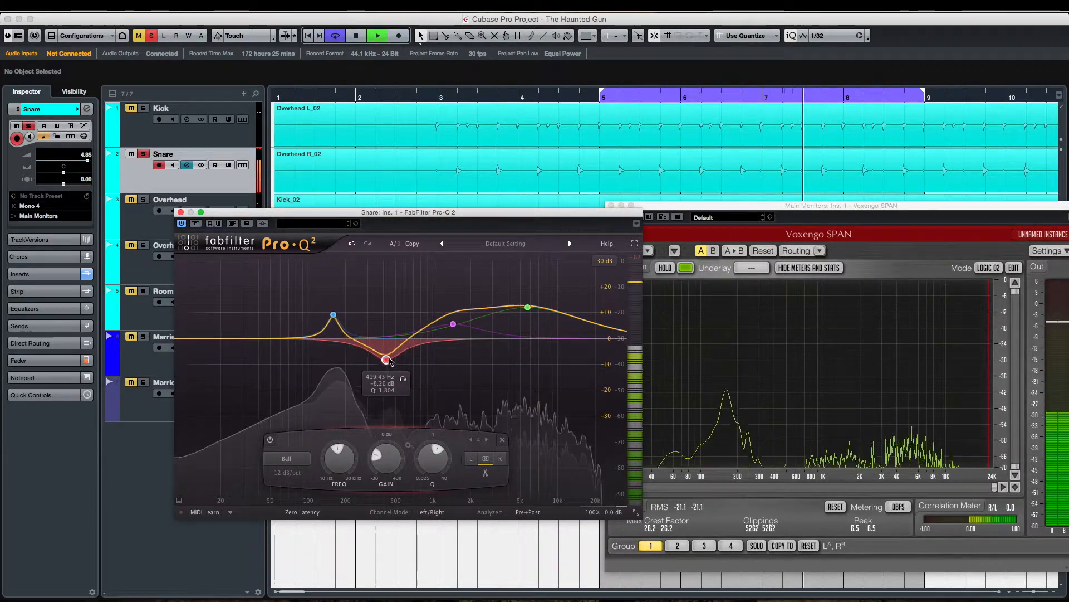
# Step: Rebalance the bell bands, easing the low-mid cut to about -4.53 dB at 446 Hz and setting the high bell to +10.75 dB at 6842 Hz
pyautogui.moveTo(453, 324); pyautogui.dragTo(455, 341)
pyautogui.moveTo(392, 351)
pyautogui.mouseDown()
pyautogui.moveTo(392, 336)
pyautogui.moveTo(398, 366)
pyautogui.moveTo(392, 305)
pyautogui.moveTo(392, 353)
pyautogui.mouseUp()
pyautogui.moveTo(333, 319)
pyautogui.mouseDown()
pyautogui.moveTo(334, 310)
pyautogui.moveTo(336, 322)
pyautogui.mouseUp()
pyautogui.moveTo(455, 343); pyautogui.dragTo(537, 310)
pyautogui.press('space')
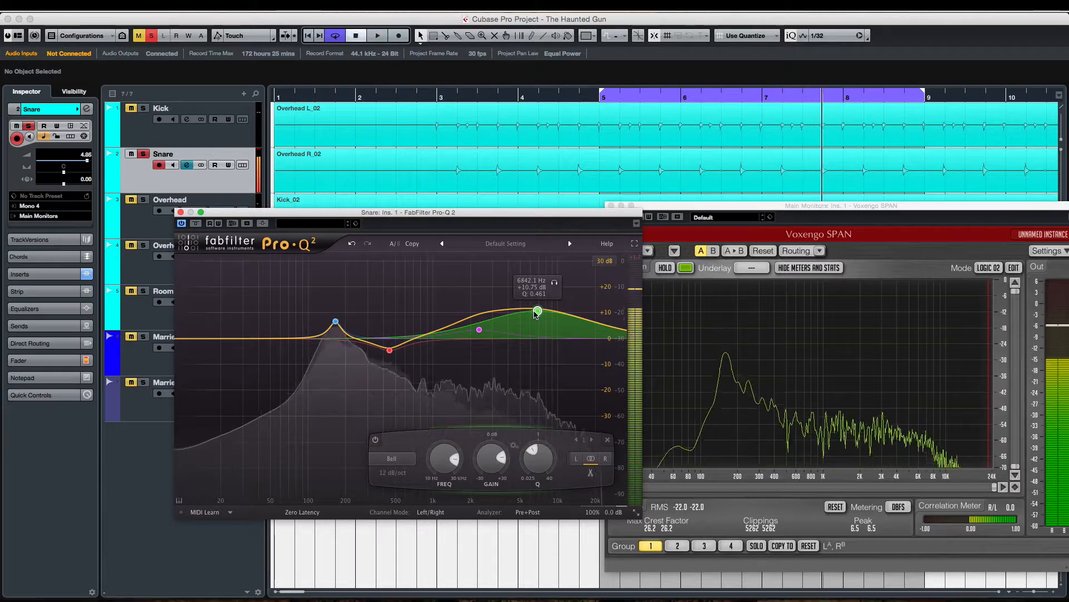
# Step: Add a 48 dB/oct Low Cut at about 87 Hz to the snare and resume playback
pyautogui.doubleClick(239, 371)
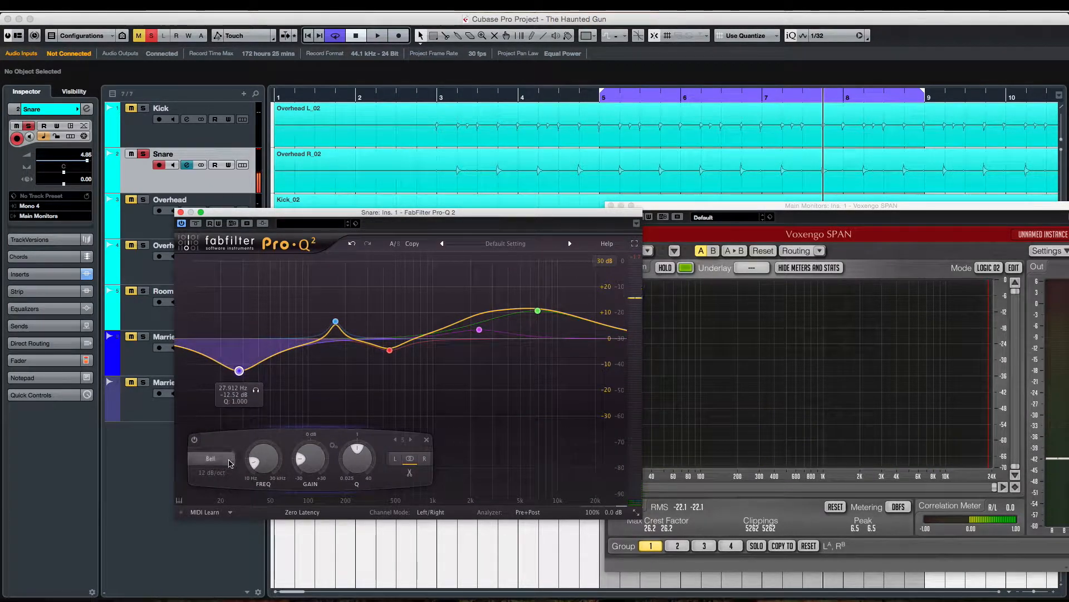
pyautogui.click(211, 458)
pyautogui.click(212, 494)
pyautogui.click(225, 473)
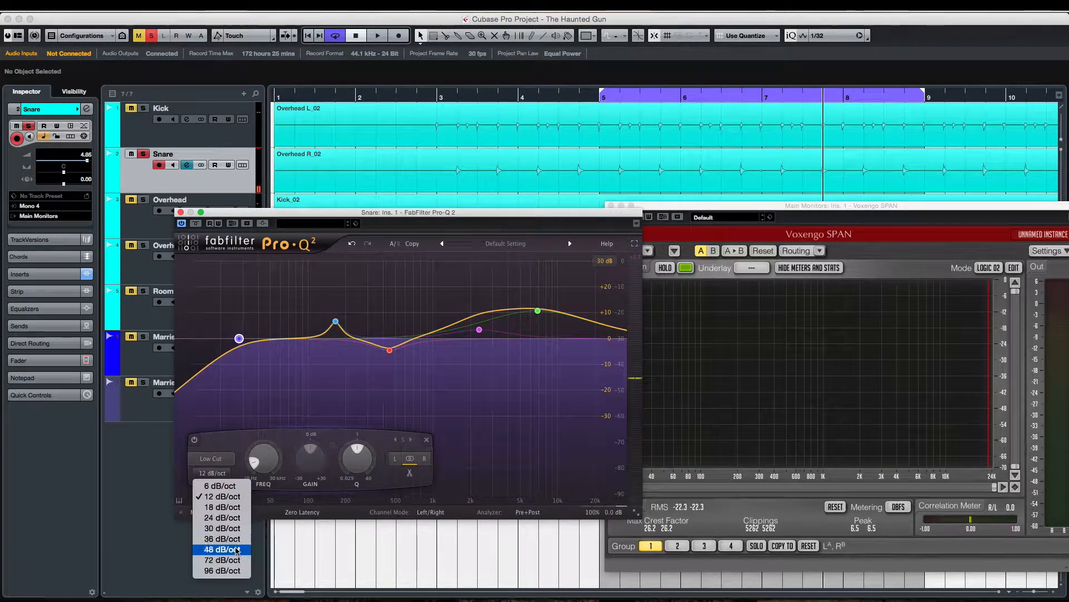
pyautogui.click(222, 549)
pyautogui.moveTo(239, 338); pyautogui.dragTo(301, 341)
pyautogui.press('space')
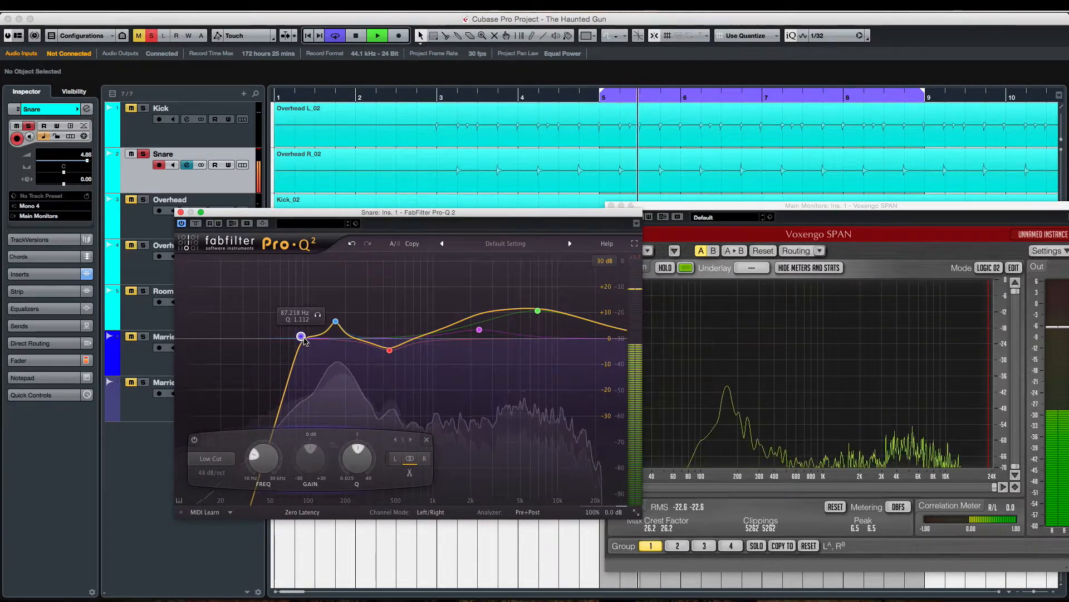
# Step: Compare the solo snare's sound with the Pro-Q 2 switched off and on during playback
pyautogui.press('space')
pyautogui.click(196, 223)
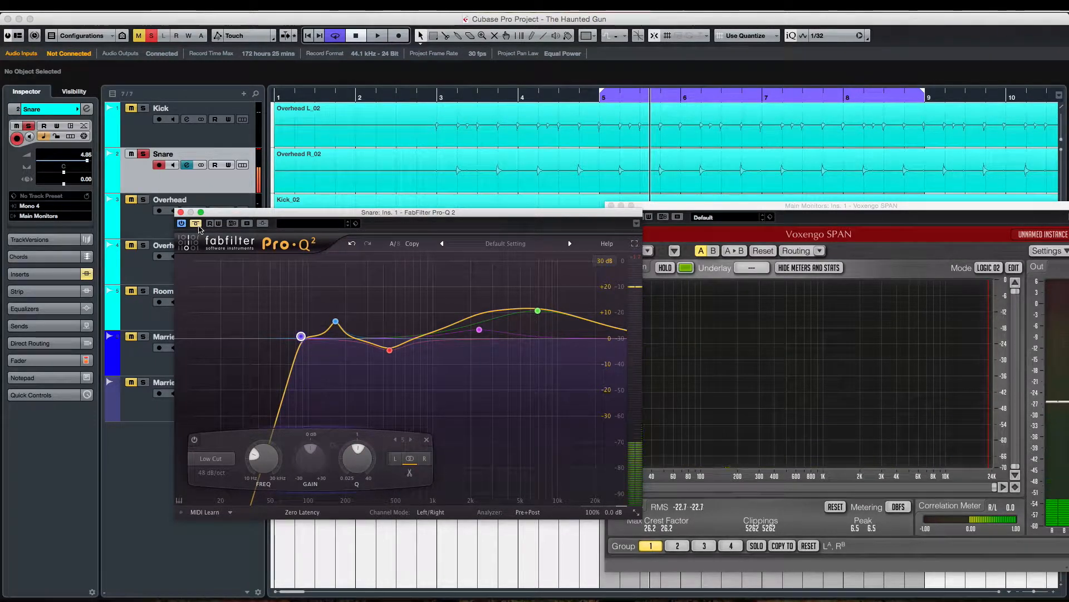
pyautogui.click(196, 223)
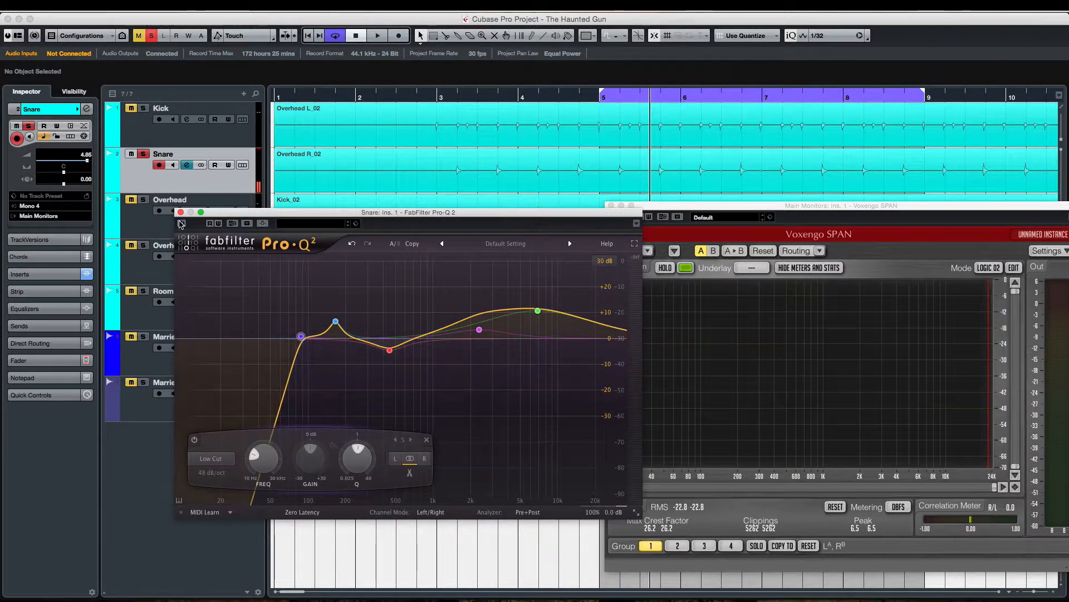
pyautogui.press('space')
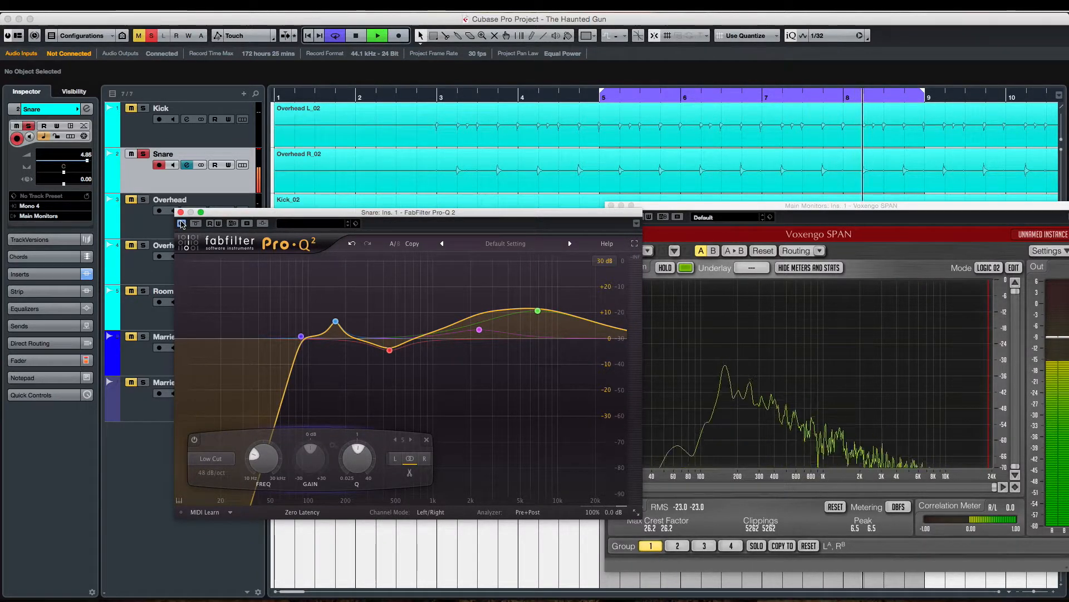
pyautogui.click(182, 223)
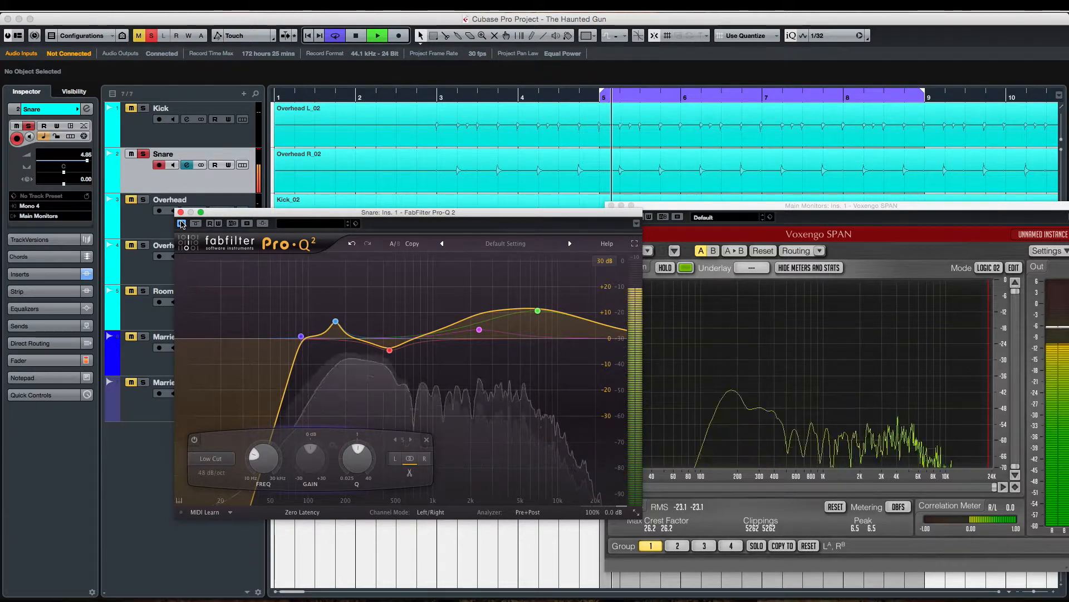
# Step: Lower the snare's low bell boost near 153 Hz and replay the loop from bar 5 with the kick and overheads
pyautogui.click(336, 322)
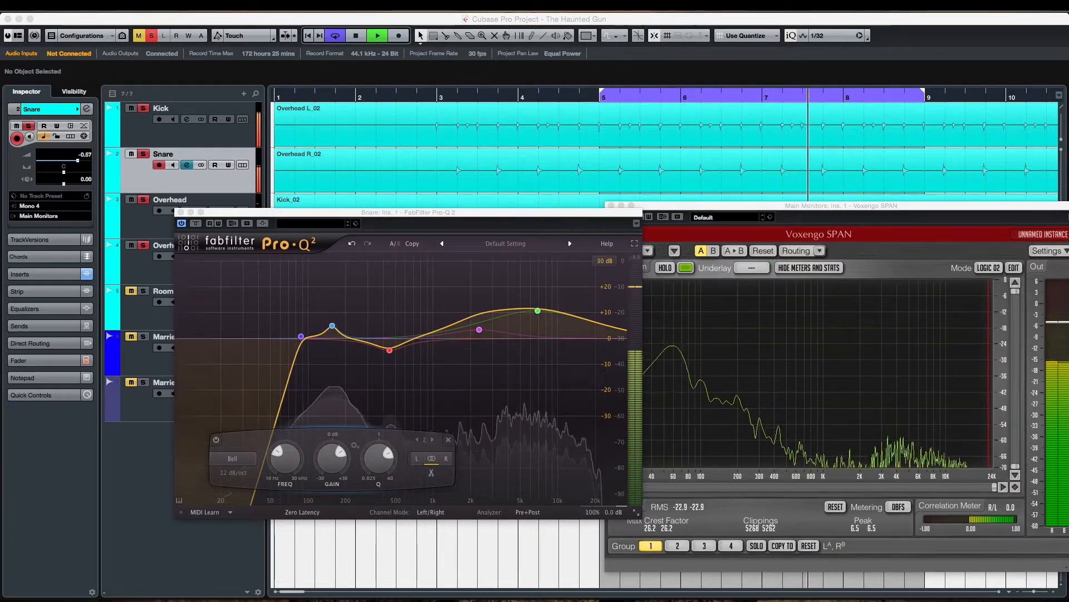
pyautogui.press('space')
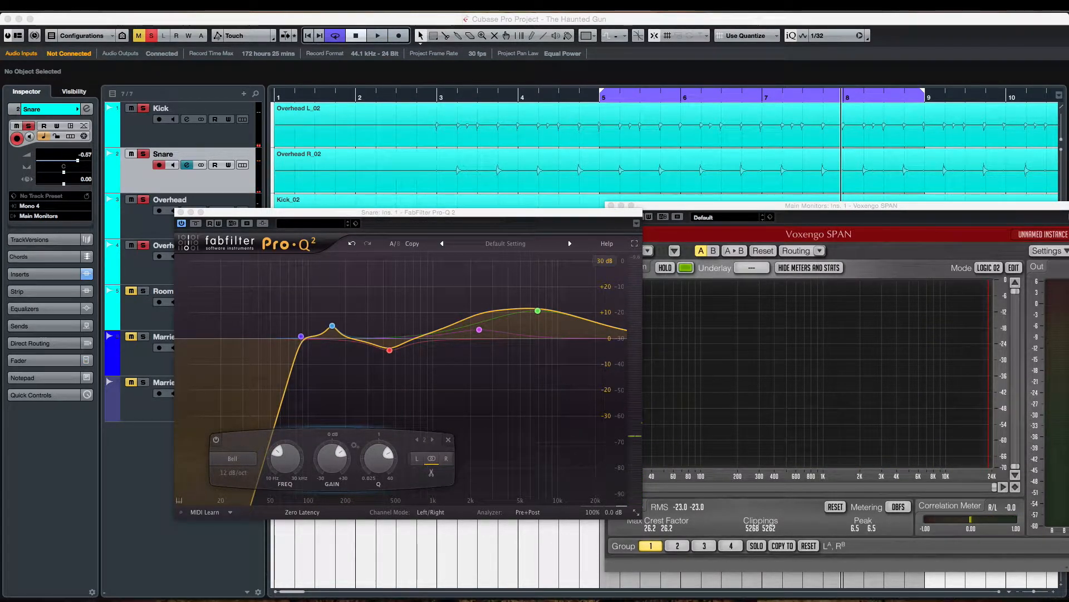
pyautogui.click(643, 89)
pyautogui.press('space')
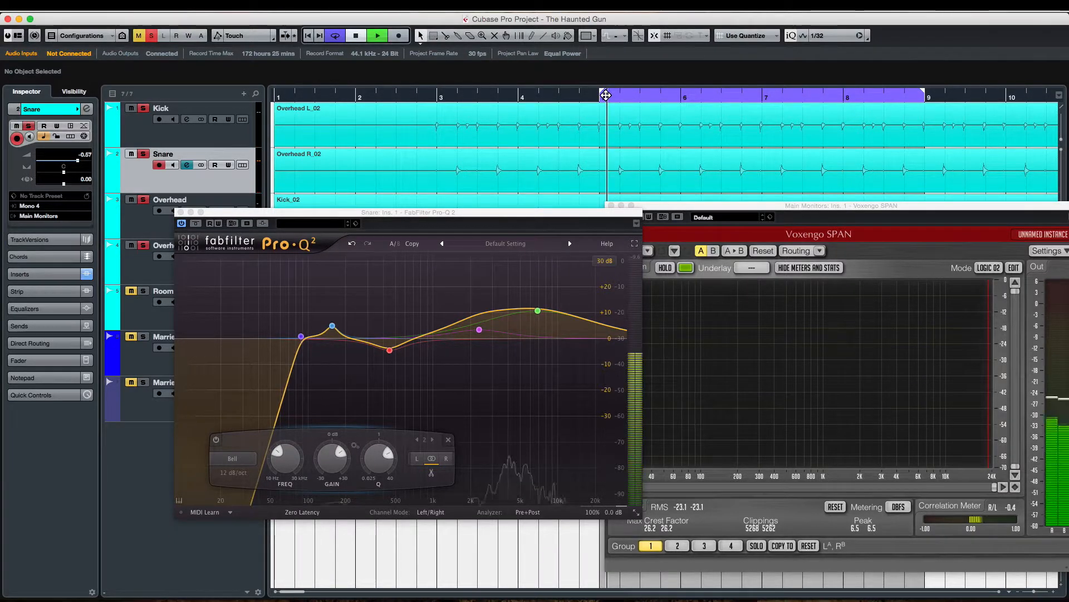
# Step: Shift the midrange bell upward and set the high bell to about 8664 Hz at +11.18 dB, checking against the kick and overheads
pyautogui.moveTo(481, 332); pyautogui.dragTo(550, 309)
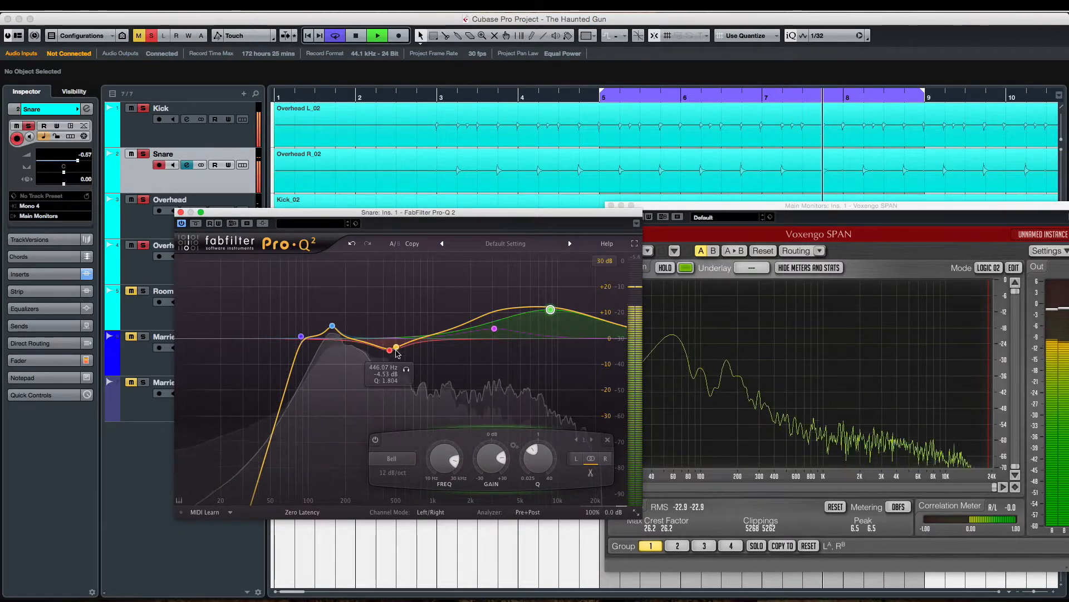
pyautogui.click(333, 326)
pyautogui.press('space')
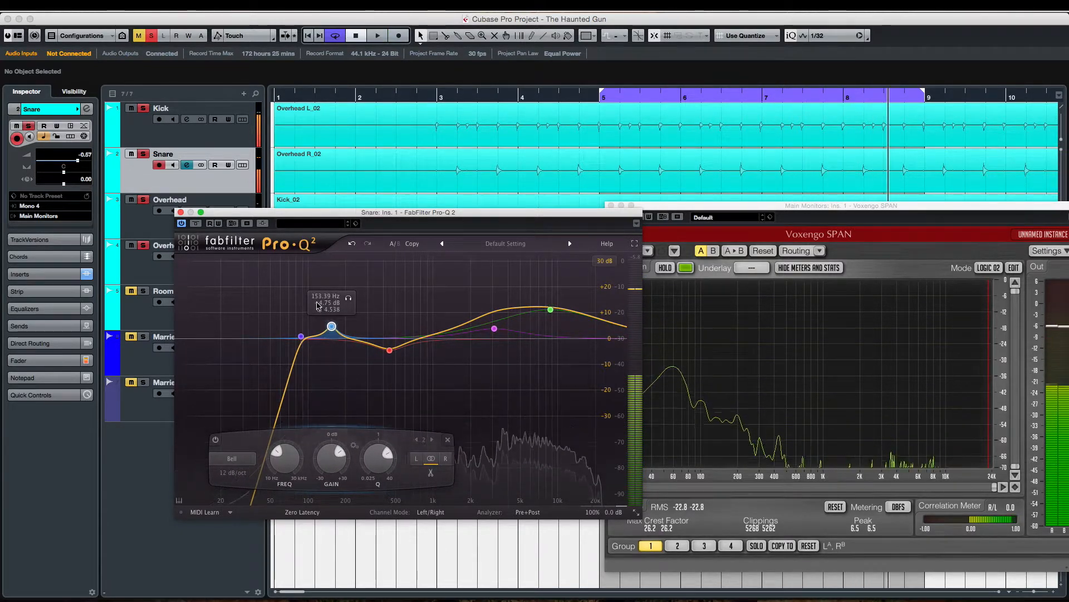
# Step: Compare the snare with its equalization bypassed and active while the kick and overheads play
pyautogui.click(196, 224)
pyautogui.press('space')
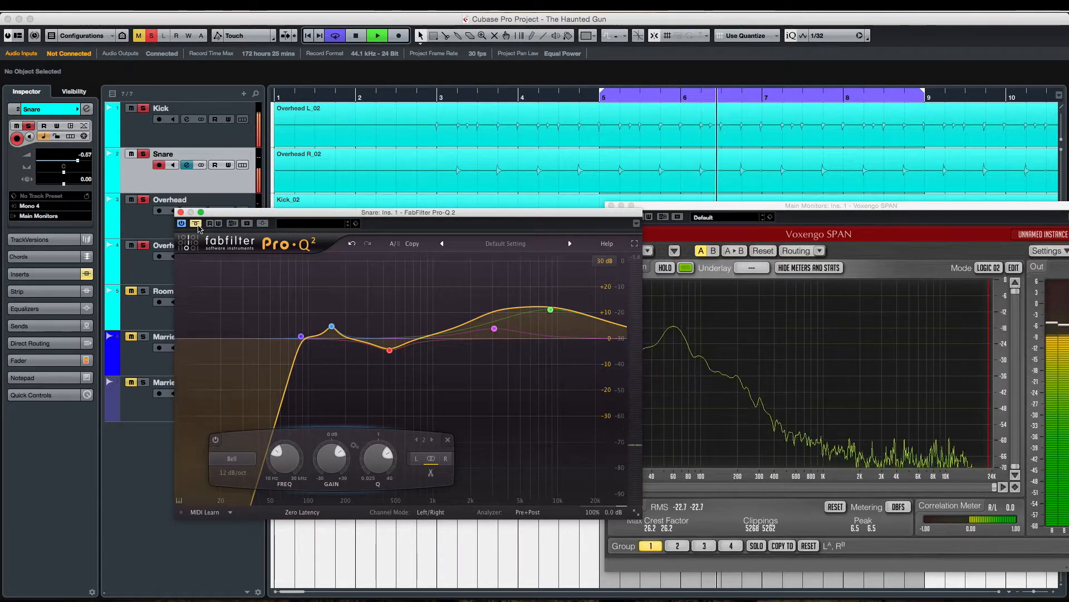
pyautogui.click(196, 224)
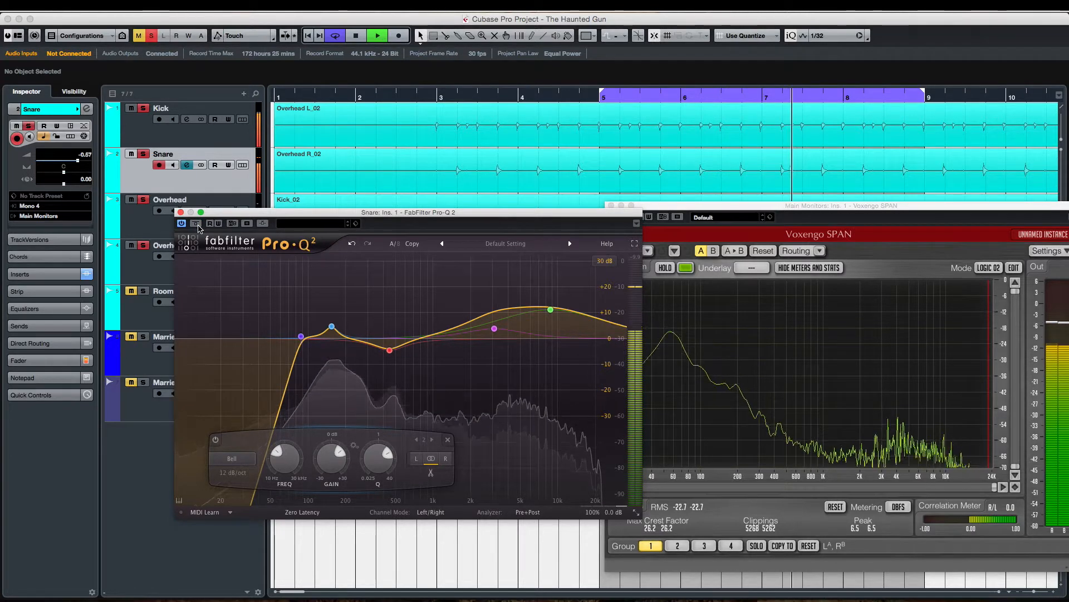
pyautogui.press('space')
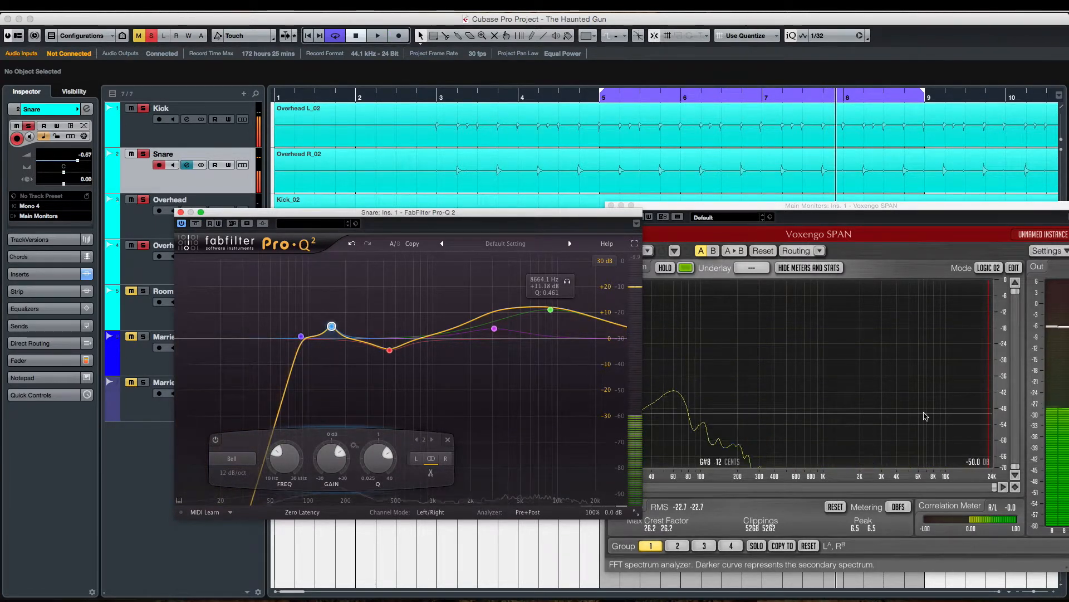